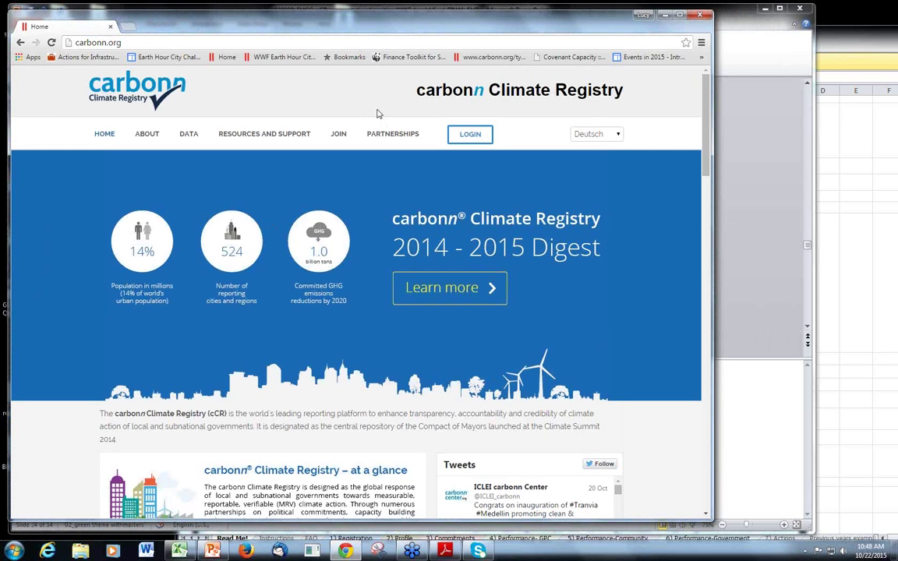
- Open the WWF Earth Hour City Challenge partnership page and review the eligible countries and enrolment information
{"action": "mouse_move", "coordinate": [383, 133]}
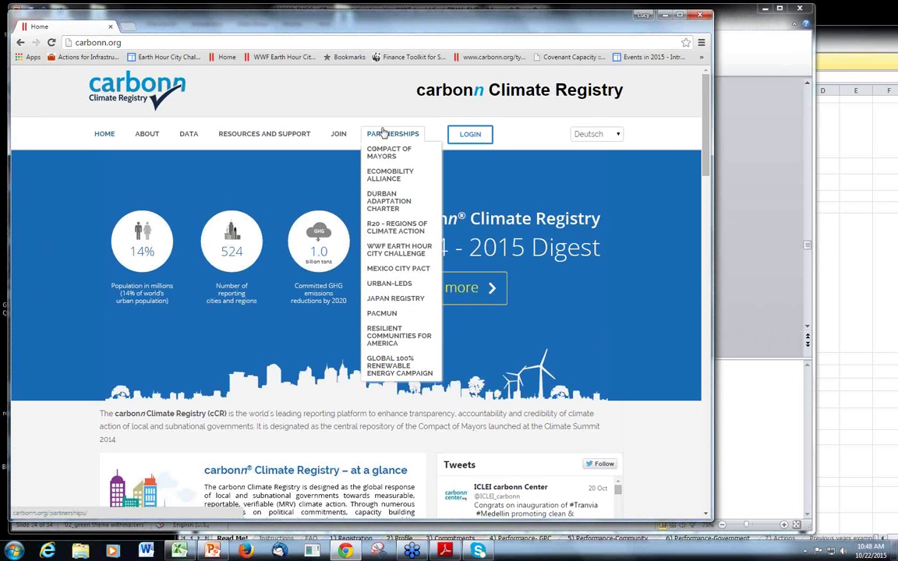
{"action": "left_click", "coordinate": [403, 253]}
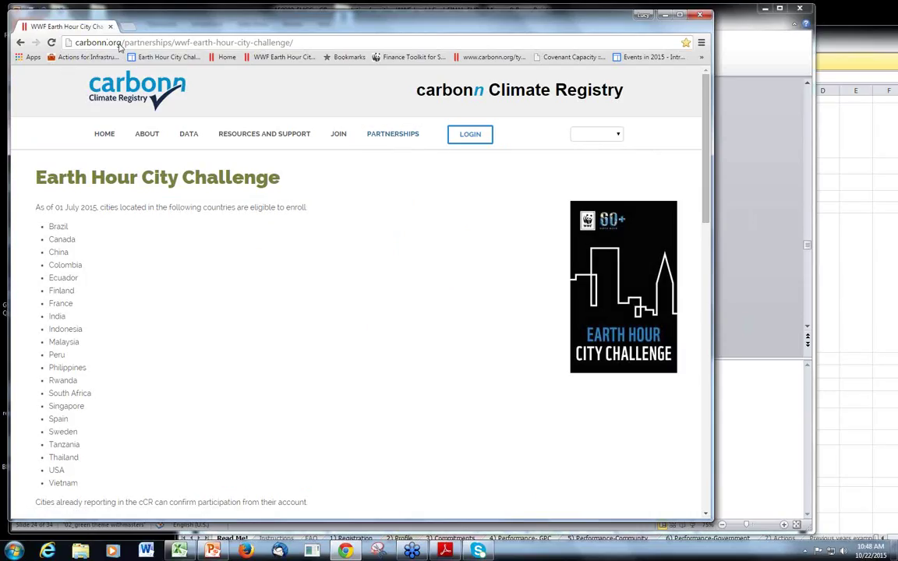
{"action": "mouse_move", "coordinate": [344, 128]}
{"action": "scroll", "coordinate": [311, 288], "scroll_direction": "down", "scroll_amount": 1}
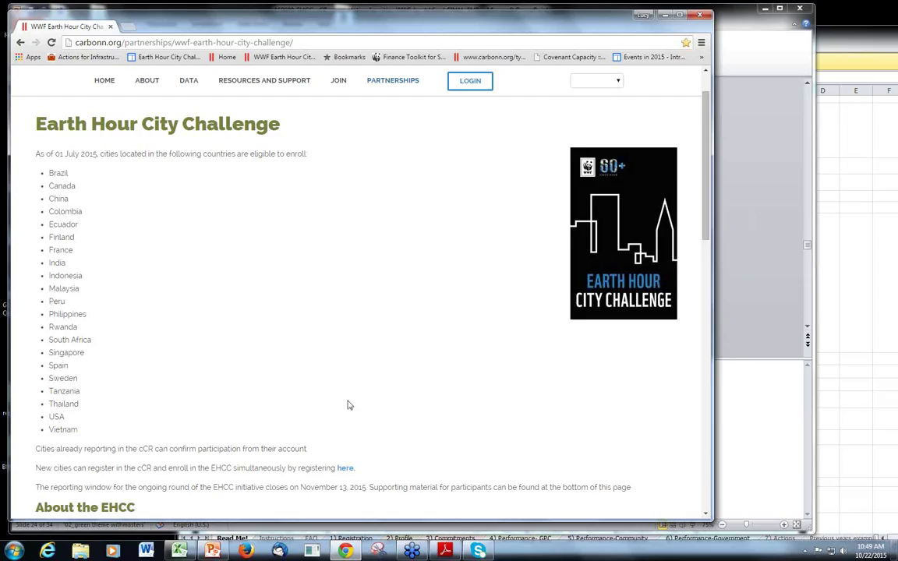
{"action": "scroll", "coordinate": [417, 391], "scroll_direction": "down", "scroll_amount": 2}
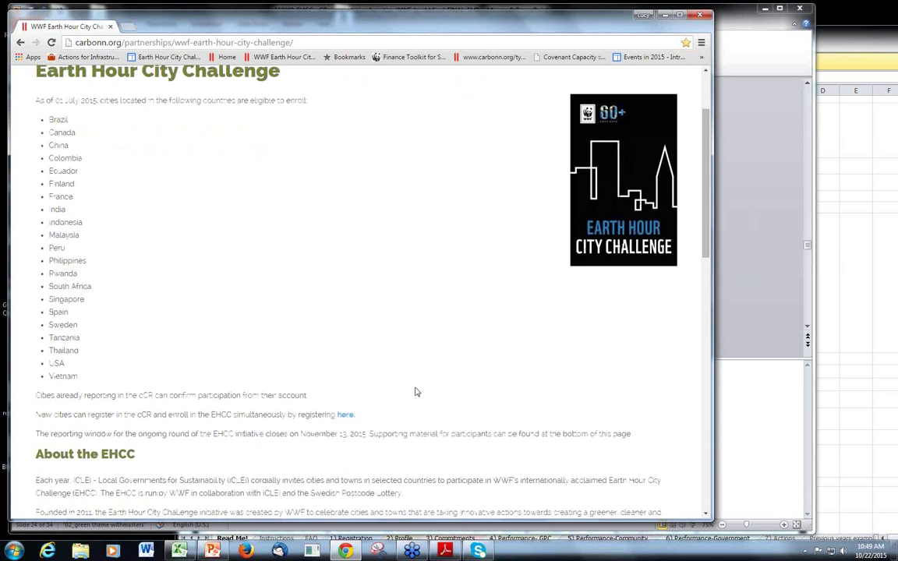
- Open the Earth Hour City Challenge registration form for new cities and look through its fields
{"action": "left_click", "coordinate": [346, 309]}
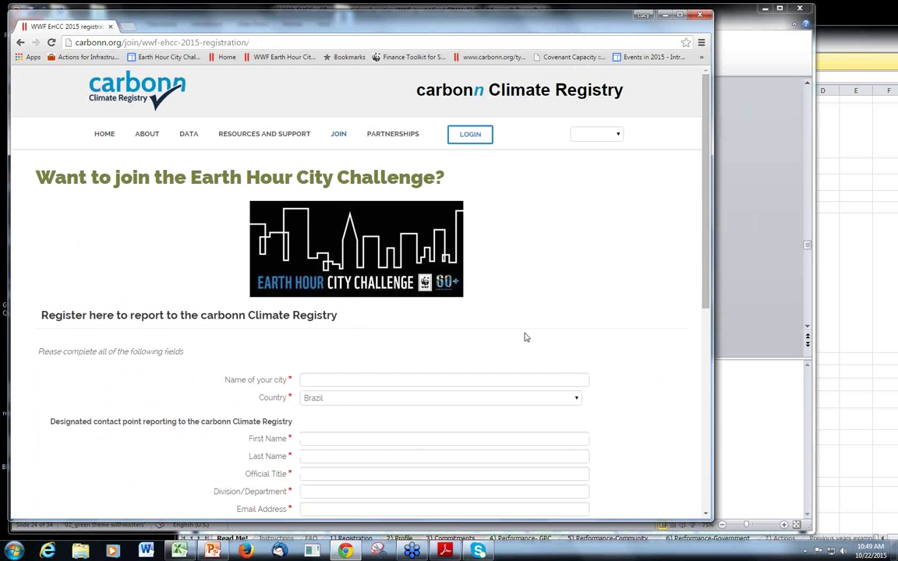
{"action": "scroll", "coordinate": [529, 329], "scroll_direction": "down", "scroll_amount": 4}
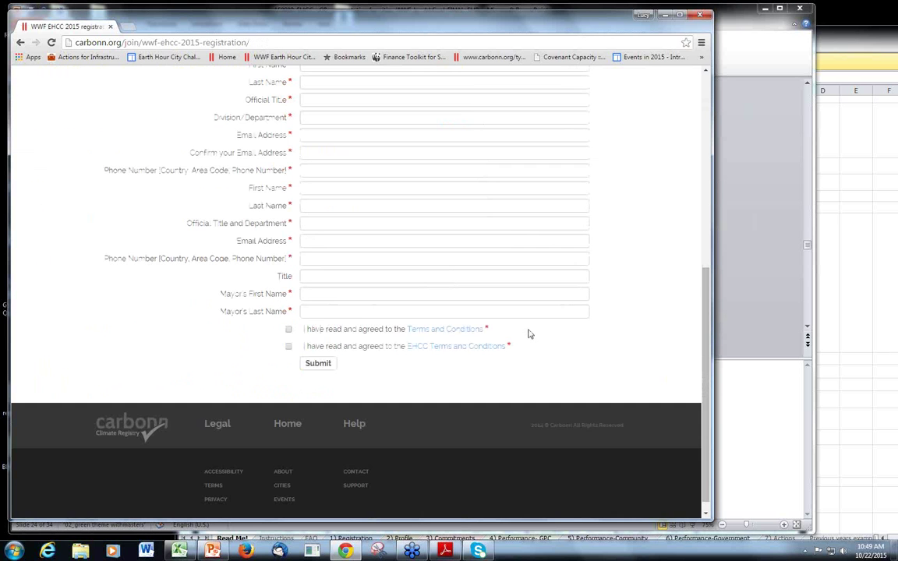
{"action": "scroll", "coordinate": [529, 331], "scroll_direction": "up", "scroll_amount": 3}
{"action": "scroll", "coordinate": [528, 333], "scroll_direction": "down", "scroll_amount": 2}
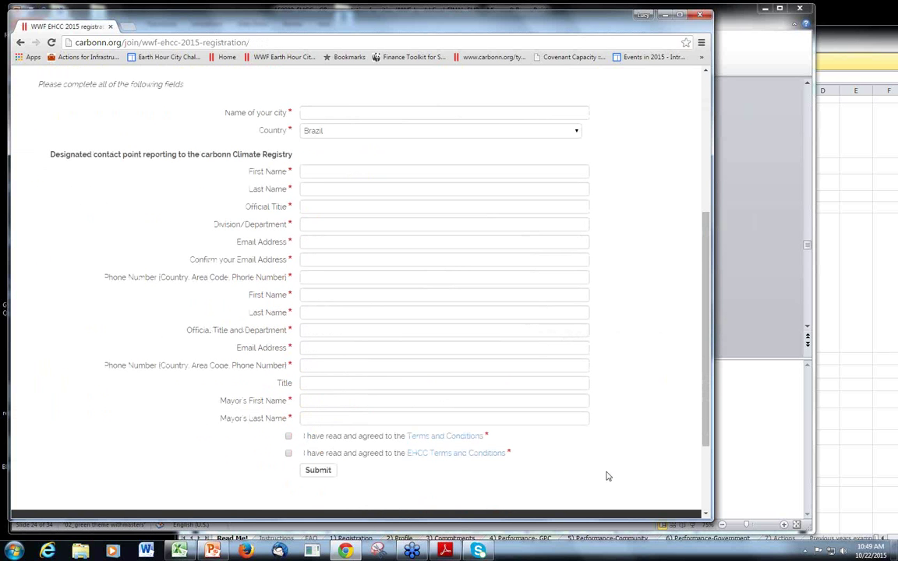
{"action": "scroll", "coordinate": [632, 436], "scroll_direction": "up", "scroll_amount": 4}
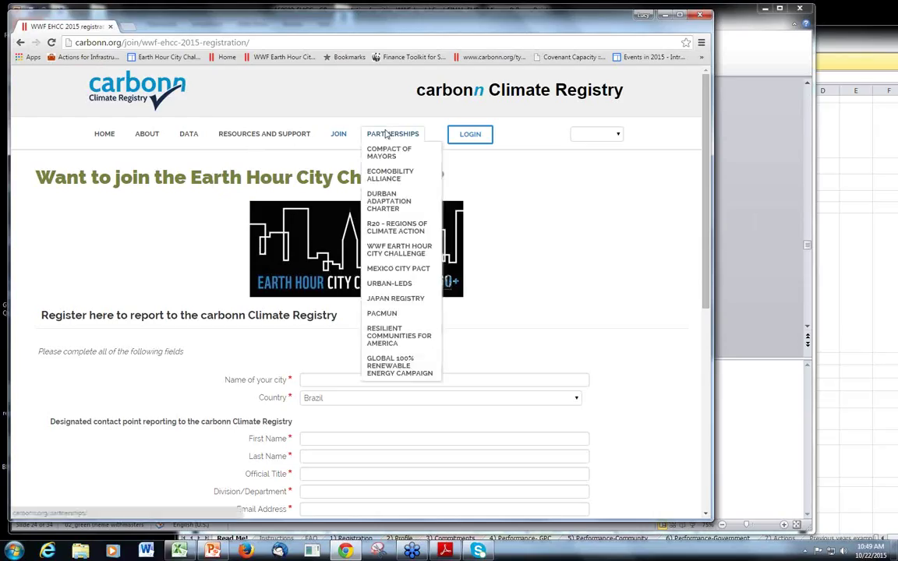
- Open the registry's Data page, look up reporting entities matching "Atlan" and clear the search
{"action": "left_click", "coordinate": [188, 136]}
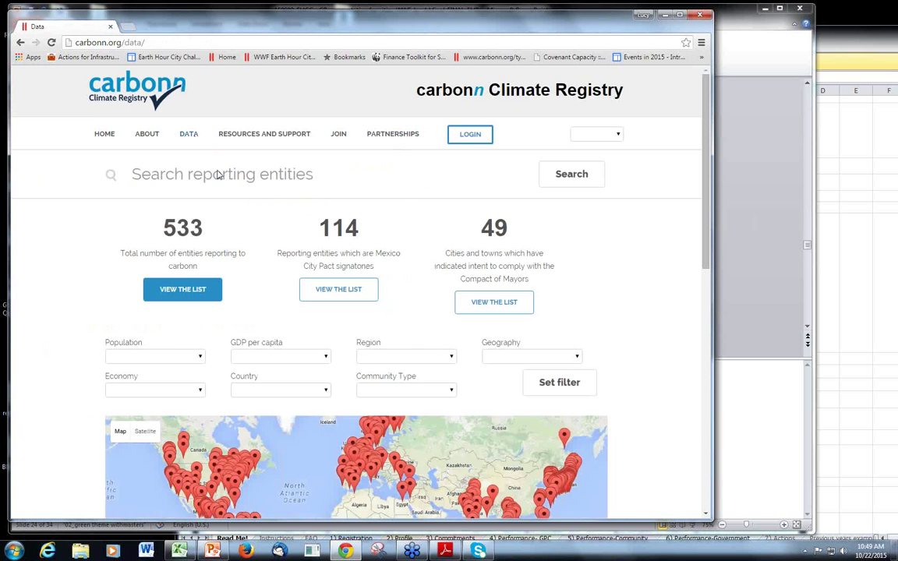
{"action": "left_click", "coordinate": [333, 174]}
{"action": "type", "text": "At"}
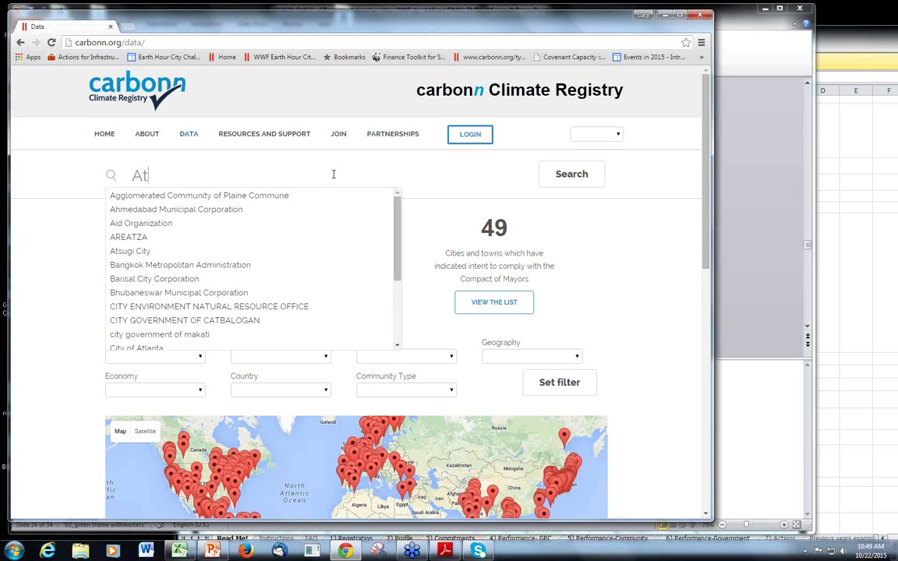
{"action": "type", "text": "lan"}
{"action": "key", "text": "BackSpace"}
{"action": "key", "text": "BackSpace"}
{"action": "key", "text": "BackSpace"}
{"action": "key", "text": "BackSpace"}
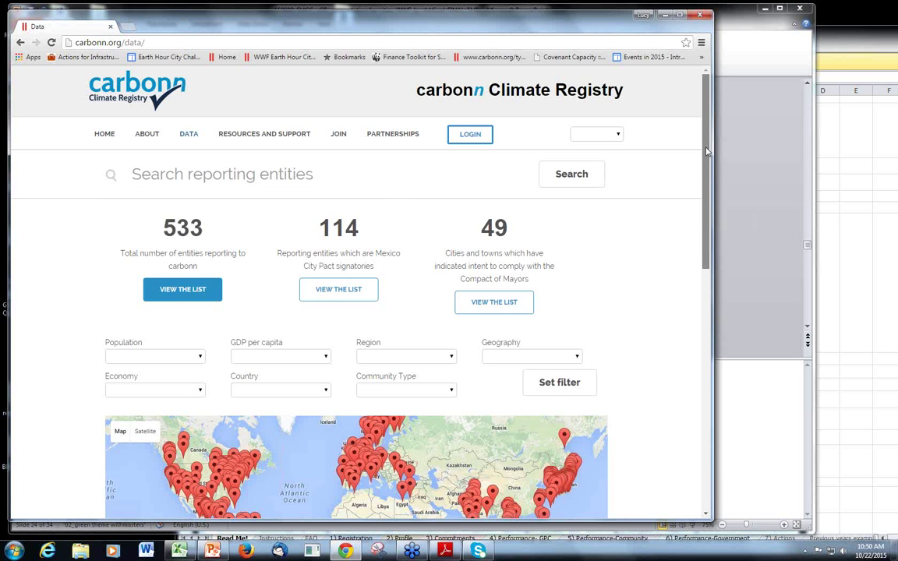
{"action": "mouse_move", "coordinate": [707, 152]}
{"action": "left_mouse_down"}
{"action": "mouse_move", "coordinate": [706, 350]}
{"action": "mouse_move", "coordinate": [706, 148]}
{"action": "left_mouse_up"}
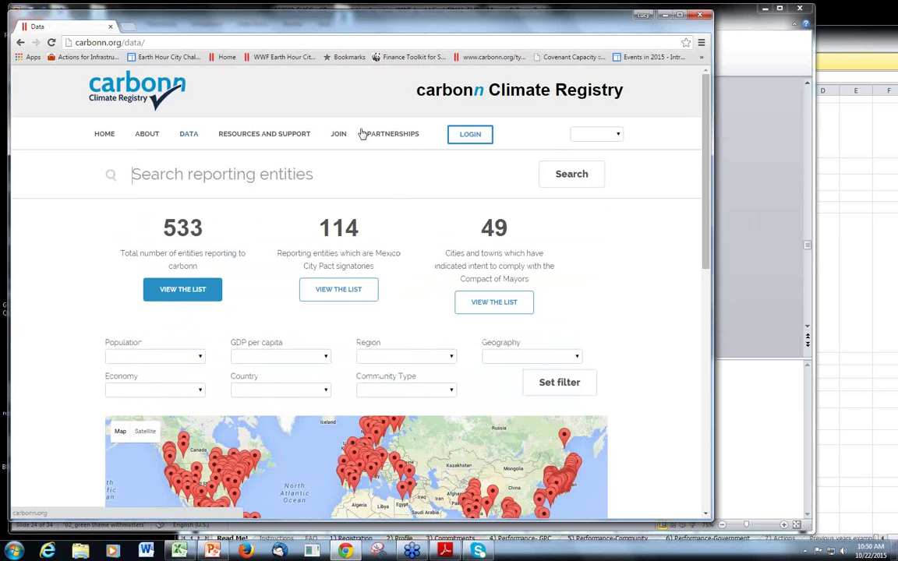
- Open the general cCR registration page and log in to the registry with the saved account username and its password
{"action": "left_click", "coordinate": [338, 138]}
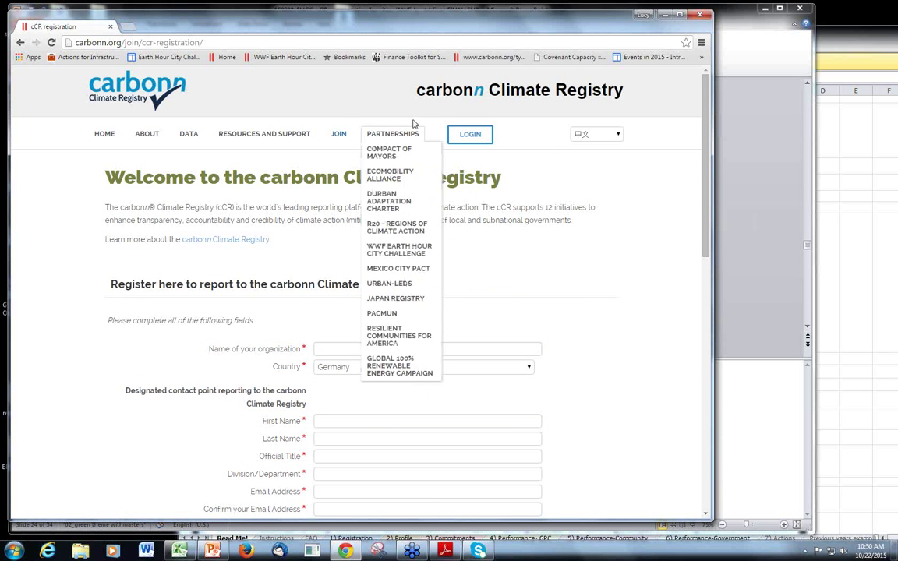
{"action": "mouse_move", "coordinate": [392, 134]}
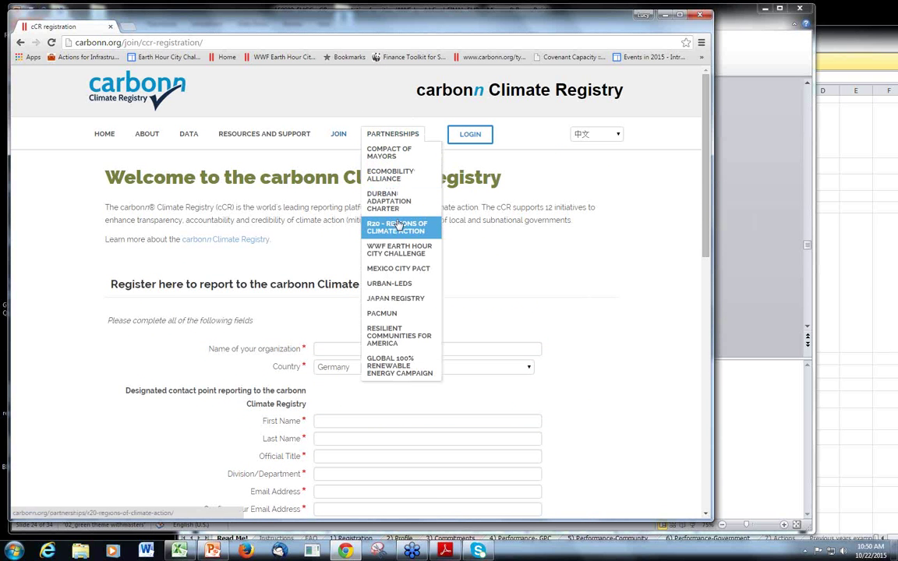
{"action": "left_click", "coordinate": [466, 135]}
{"action": "left_click", "coordinate": [315, 270]}
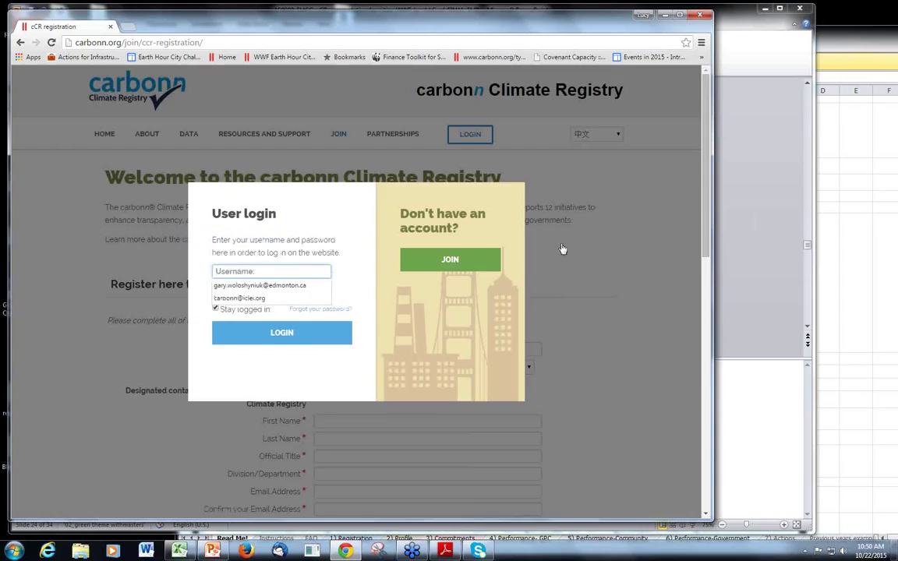
{"action": "left_click", "coordinate": [250, 299]}
{"action": "left_click", "coordinate": [266, 292]}
{"action": "type", "text": "*"}
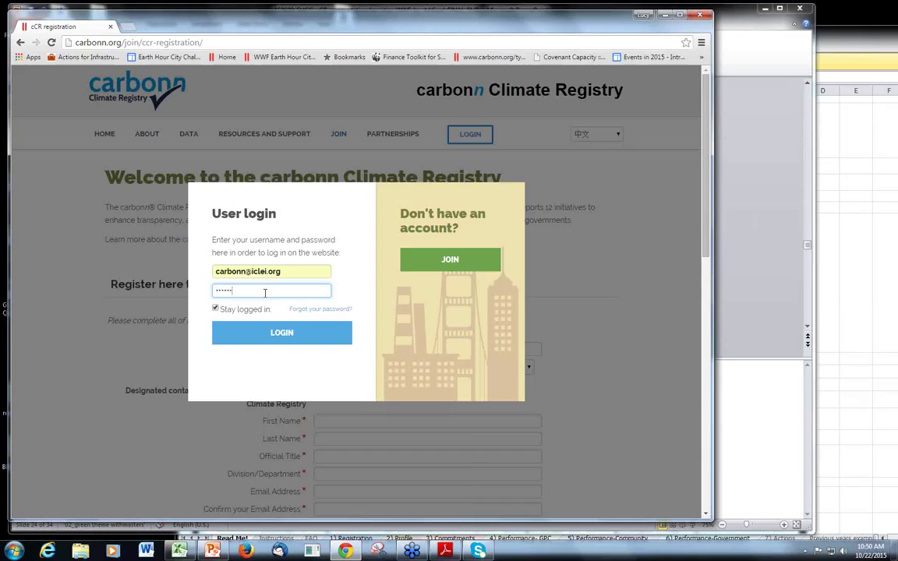
{"action": "left_click", "coordinate": [315, 337]}
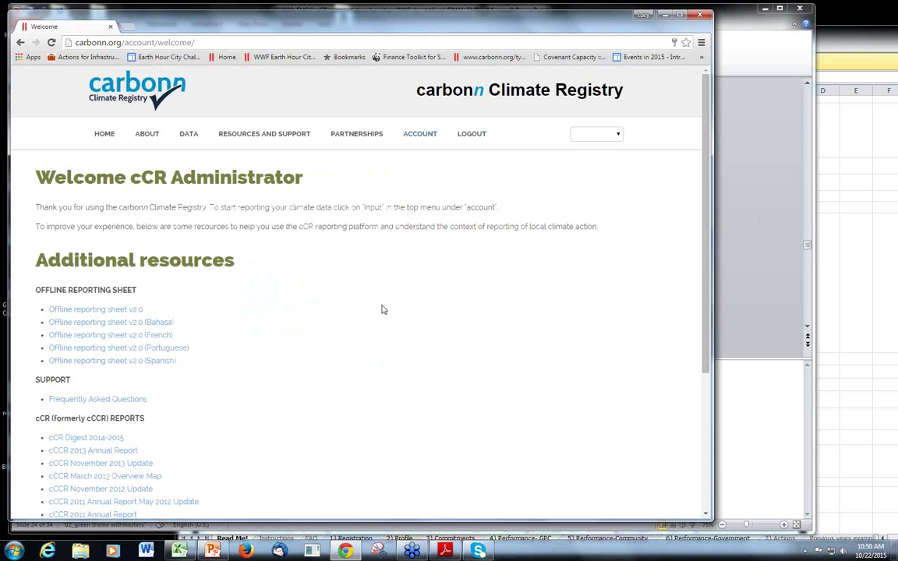
- Review the additional resources on the account's welcome page and the fields of its profile editing form
{"action": "scroll", "coordinate": [418, 309], "scroll_direction": "down", "scroll_amount": 3}
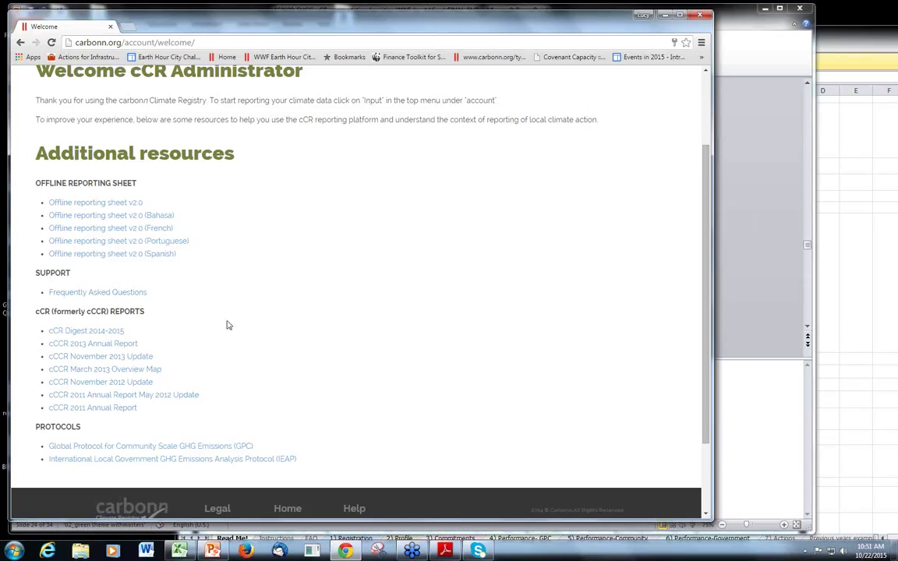
{"action": "scroll", "coordinate": [232, 331], "scroll_direction": "up", "scroll_amount": 3}
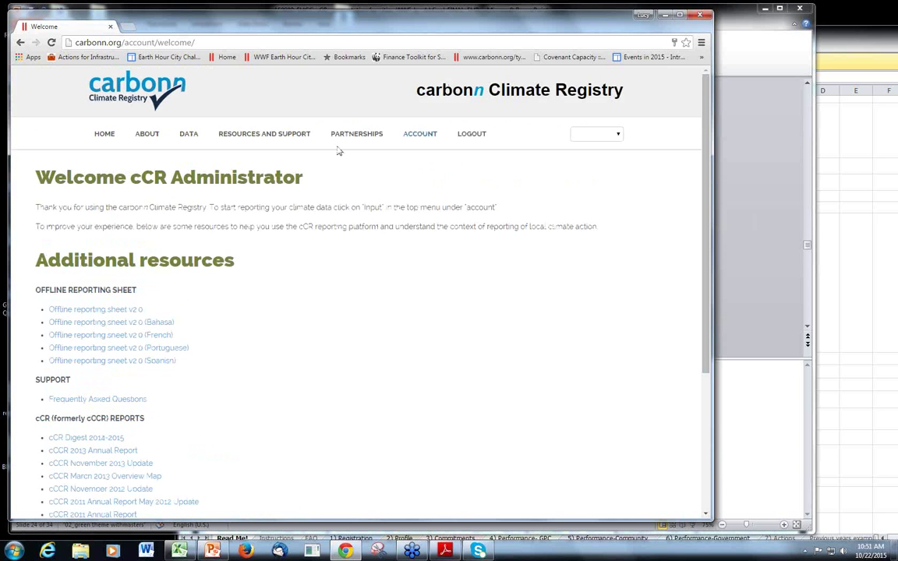
{"action": "mouse_move", "coordinate": [421, 135]}
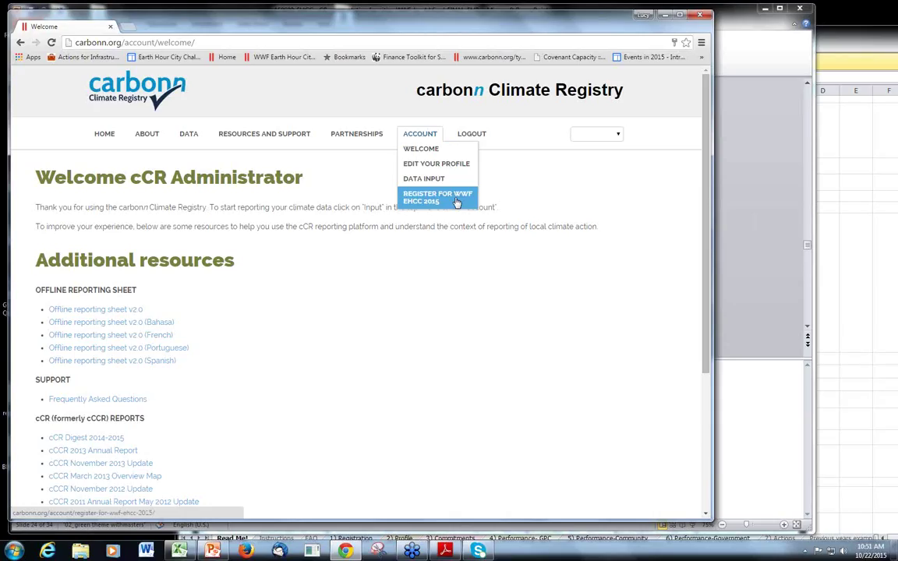
{"action": "left_click", "coordinate": [426, 165]}
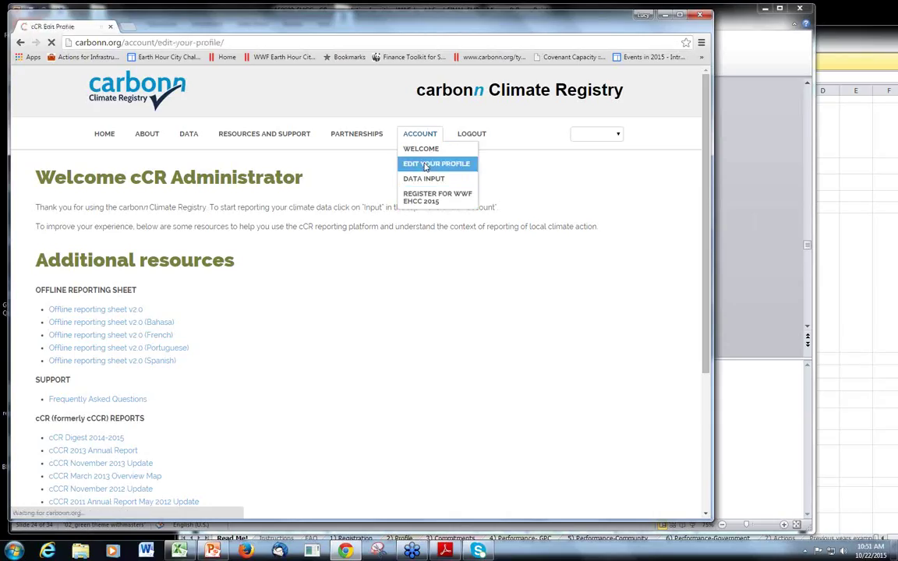
{"action": "scroll", "coordinate": [636, 233], "scroll_direction": "down", "scroll_amount": 5}
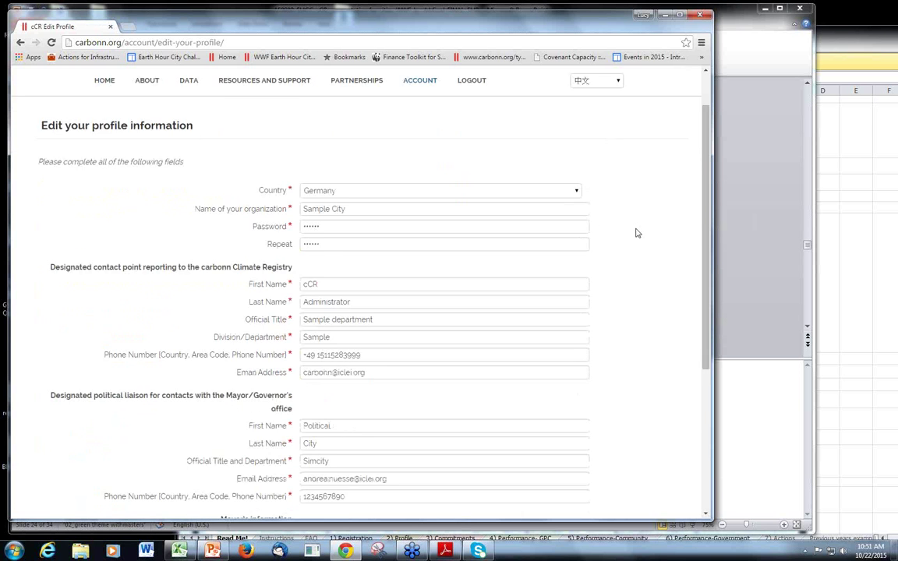
{"action": "scroll", "coordinate": [637, 234], "scroll_direction": "up", "scroll_amount": 5}
- Open the account's data input page and look over the reporting resources and the Information: Part 1 fields
{"action": "left_click", "coordinate": [427, 179]}
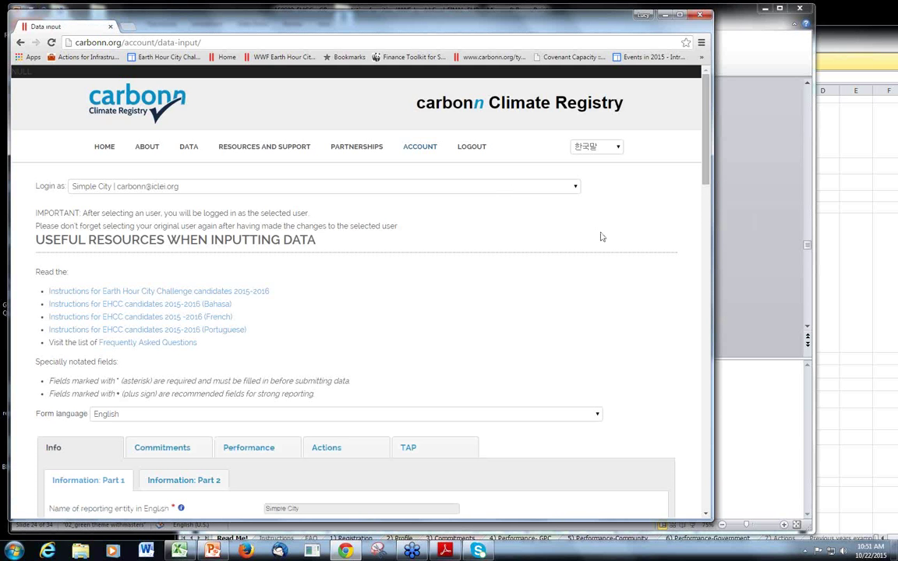
{"action": "scroll", "coordinate": [601, 236], "scroll_direction": "down", "scroll_amount": 4}
{"action": "scroll", "coordinate": [601, 237], "scroll_direction": "down", "scroll_amount": 1}
{"action": "scroll", "coordinate": [601, 236], "scroll_direction": "up", "scroll_amount": 2}
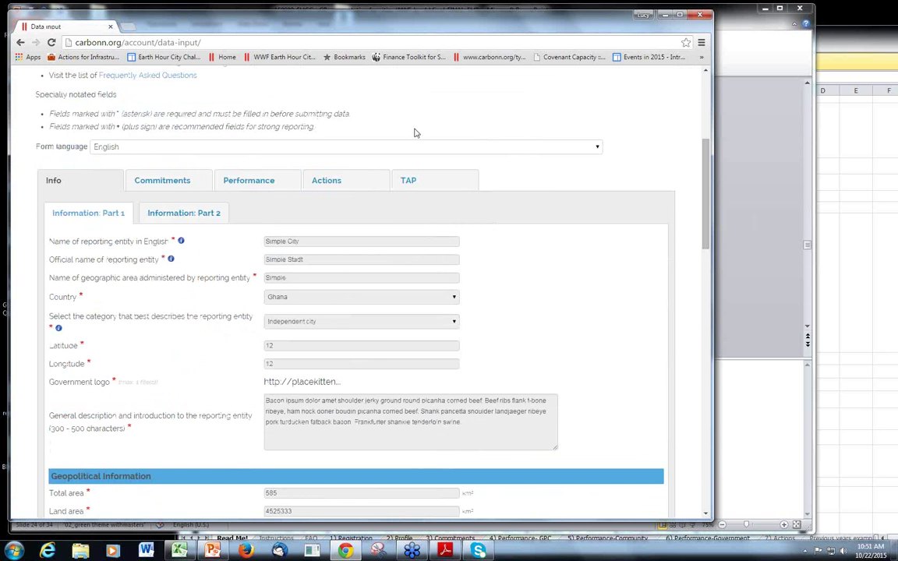
{"action": "scroll", "coordinate": [495, 138], "scroll_direction": "up", "scroll_amount": 2}
{"action": "scroll", "coordinate": [495, 147], "scroll_direction": "up", "scroll_amount": 2}
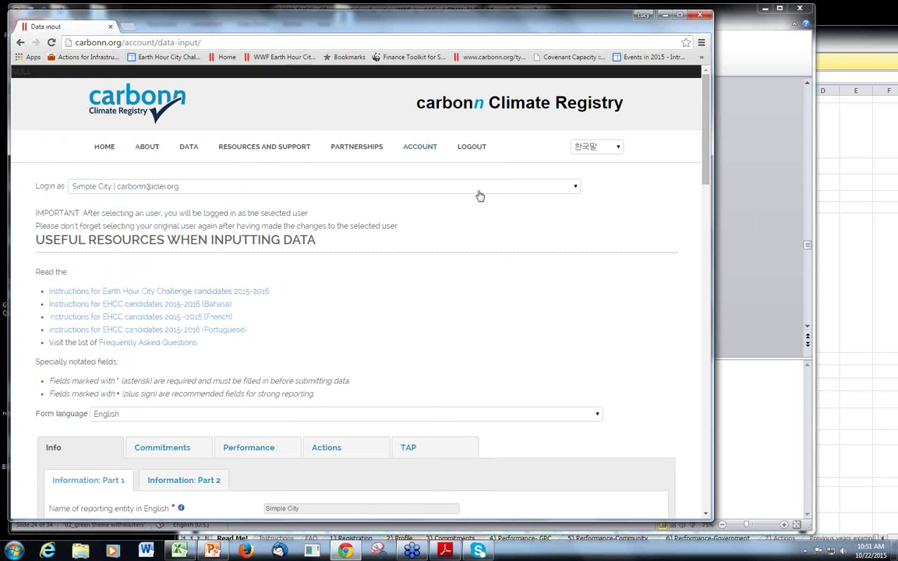
{"action": "mouse_move", "coordinate": [419, 146]}
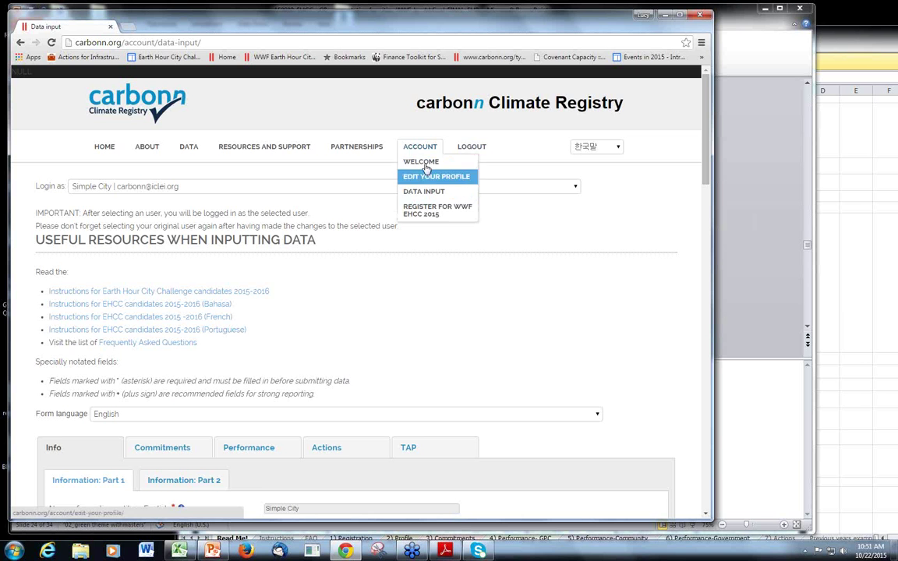
- Start a new entry in the Actions section of the data input page
{"action": "scroll", "coordinate": [500, 277], "scroll_direction": "down", "scroll_amount": 4}
{"action": "left_click", "coordinate": [326, 127]}
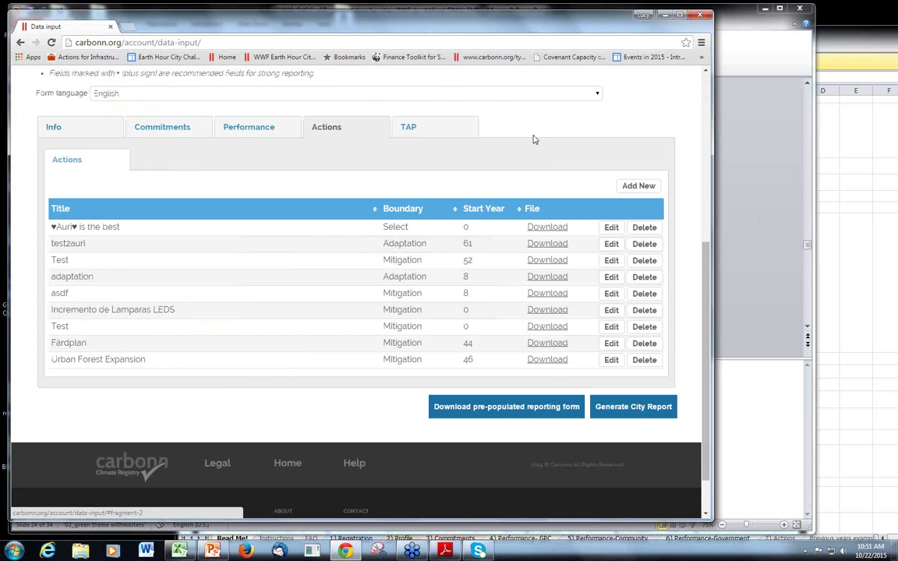
{"action": "left_click", "coordinate": [635, 186]}
- Examine the new action form's general, financial and co-benefits fields, including the summary and intended outcomes box
{"action": "scroll", "coordinate": [543, 228], "scroll_direction": "down", "scroll_amount": 7}
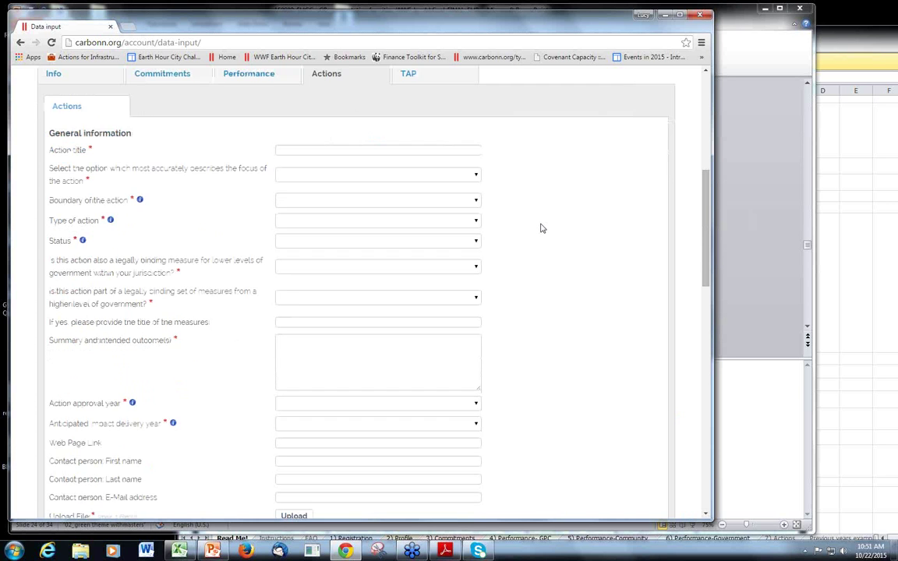
{"action": "scroll", "coordinate": [543, 228], "scroll_direction": "down", "scroll_amount": 2}
{"action": "scroll", "coordinate": [539, 205], "scroll_direction": "up", "scroll_amount": 5}
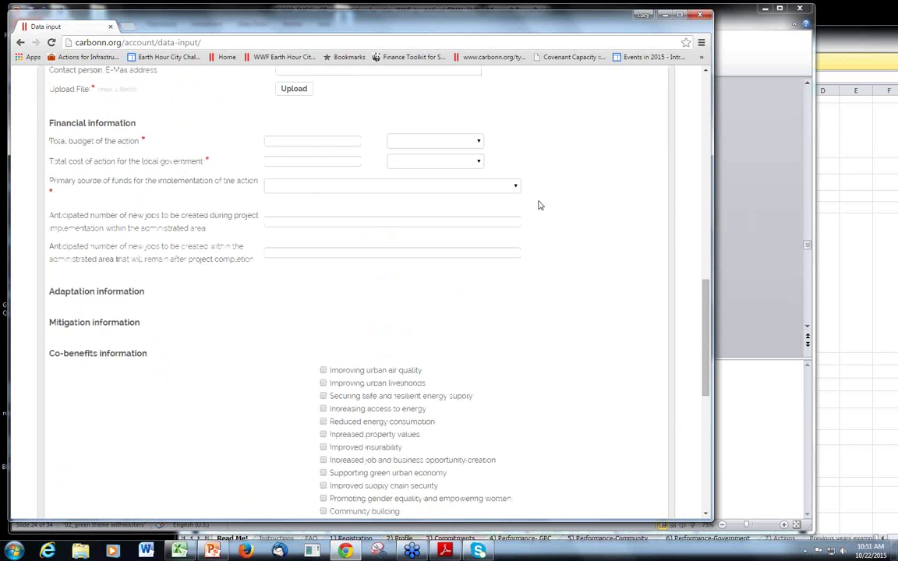
{"action": "scroll", "coordinate": [539, 205], "scroll_direction": "up", "scroll_amount": 1}
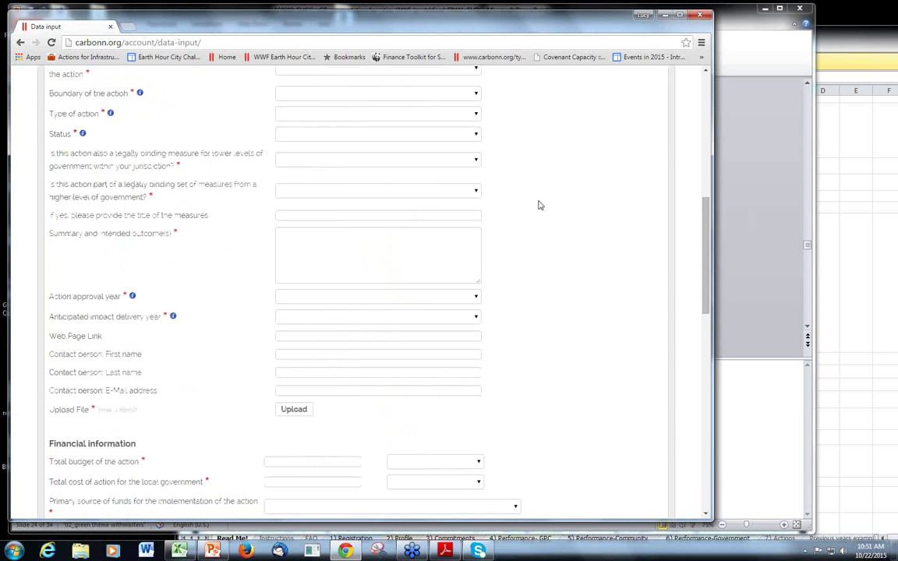
{"action": "scroll", "coordinate": [539, 205], "scroll_direction": "up", "scroll_amount": 1}
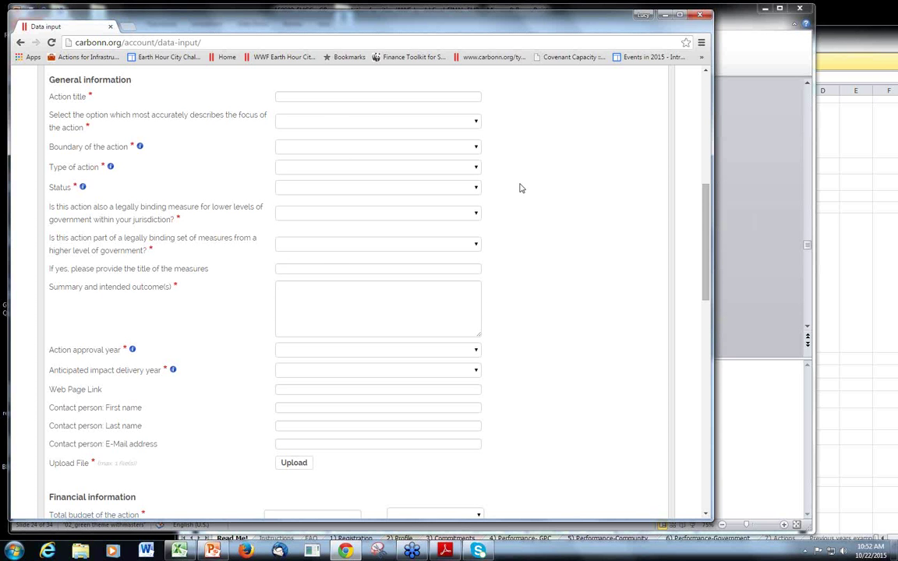
{"action": "scroll", "coordinate": [522, 186], "scroll_direction": "down", "scroll_amount": 1}
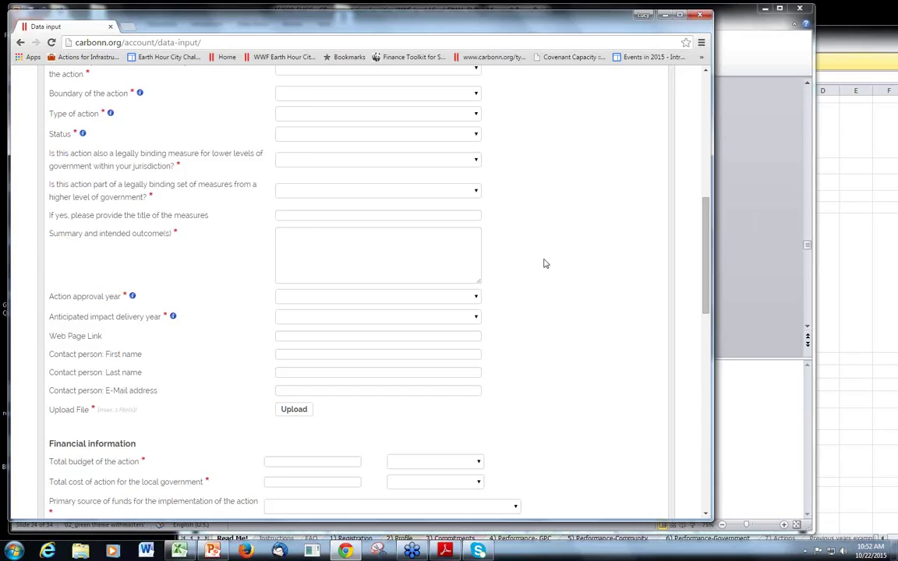
{"action": "scroll", "coordinate": [545, 263], "scroll_direction": "up", "scroll_amount": 1}
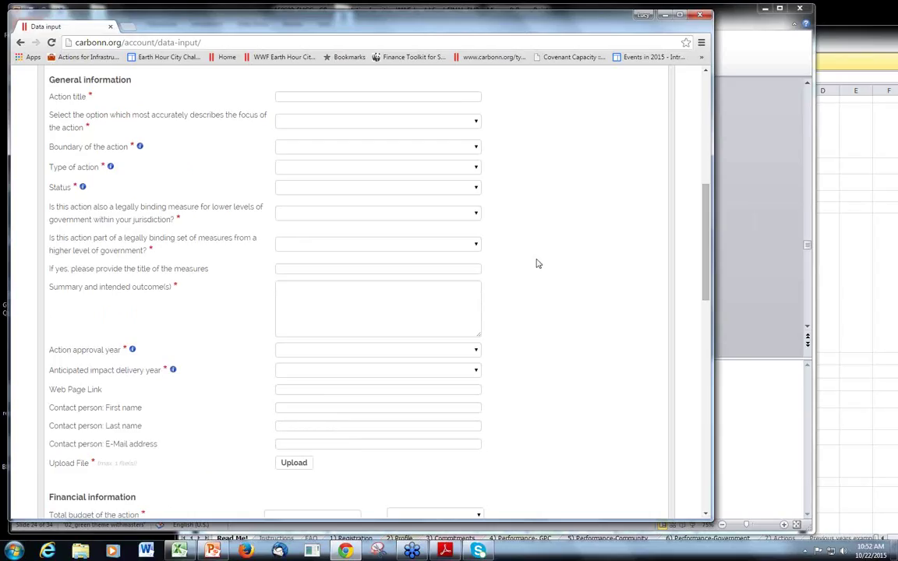
{"action": "left_click", "coordinate": [461, 298]}
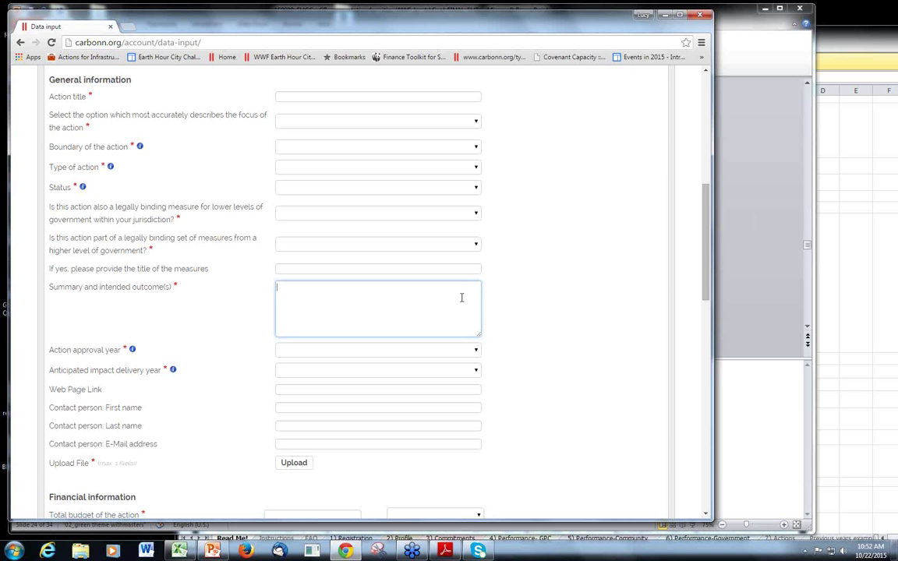
{"action": "scroll", "coordinate": [556, 294], "scroll_direction": "up", "scroll_amount": 1}
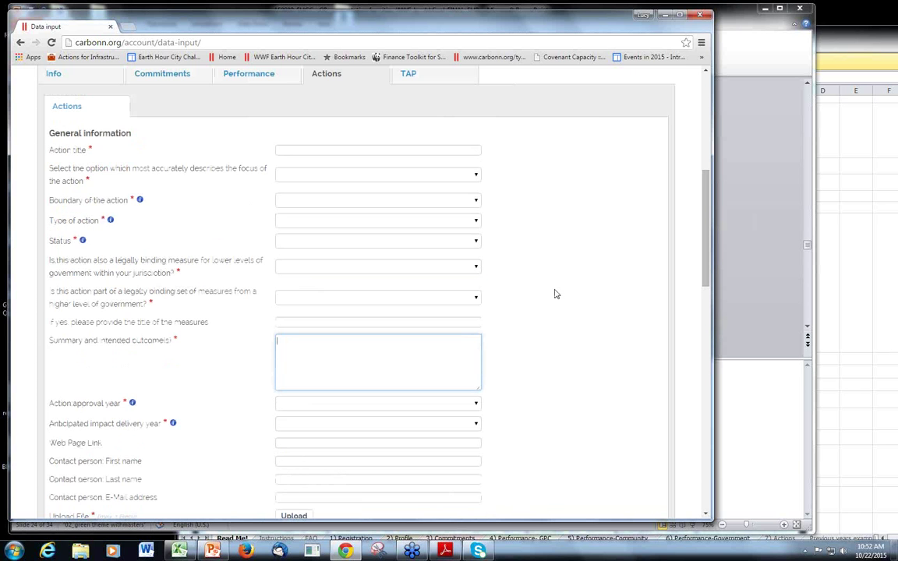
- Examine the new action form from the general and financial fields down to the co-benefits list and the reporting form download option
{"action": "scroll", "coordinate": [556, 294], "scroll_direction": "up", "scroll_amount": 1}
{"action": "scroll", "coordinate": [556, 294], "scroll_direction": "down", "scroll_amount": 1}
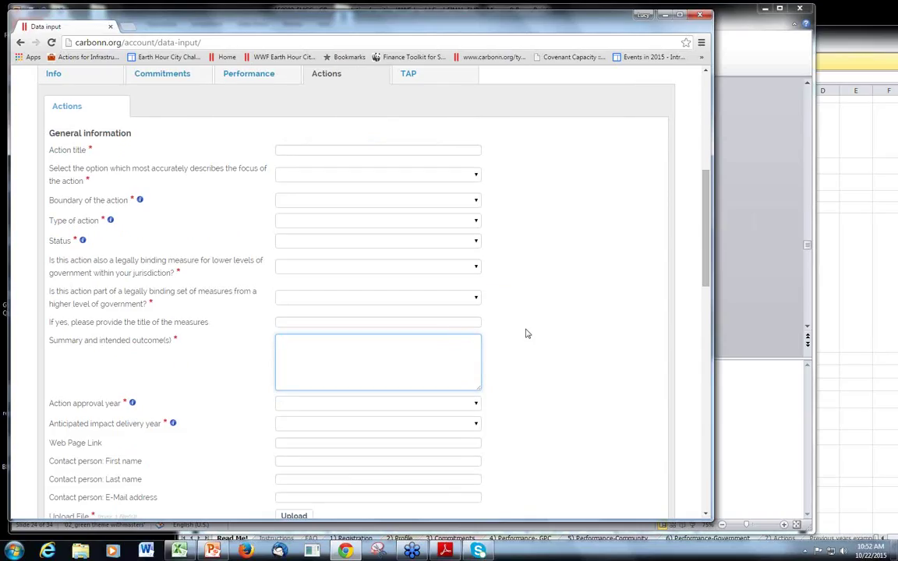
{"action": "scroll", "coordinate": [527, 334], "scroll_direction": "down", "scroll_amount": 1}
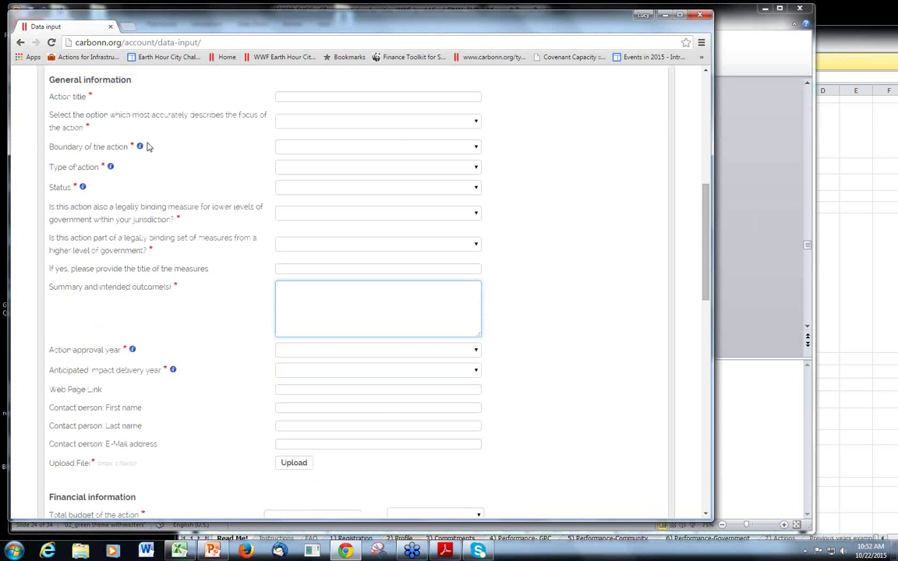
{"action": "scroll", "coordinate": [588, 277], "scroll_direction": "down", "scroll_amount": 8}
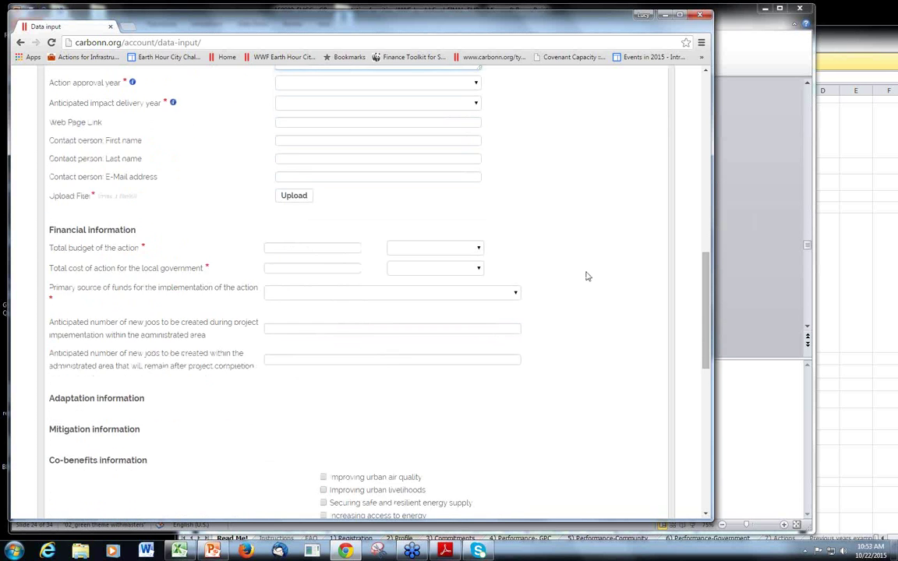
{"action": "scroll", "coordinate": [588, 277], "scroll_direction": "down", "scroll_amount": 3}
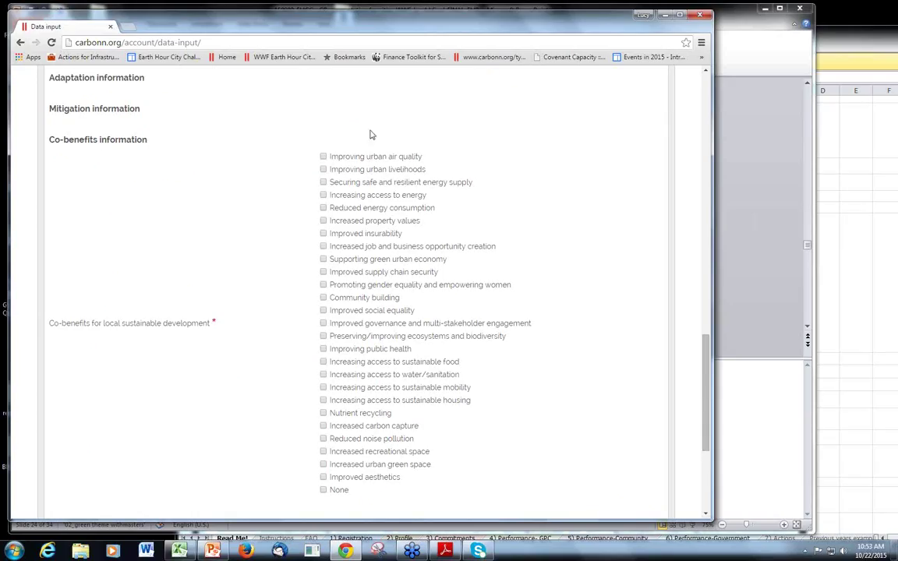
{"action": "scroll", "coordinate": [574, 221], "scroll_direction": "down", "scroll_amount": 1}
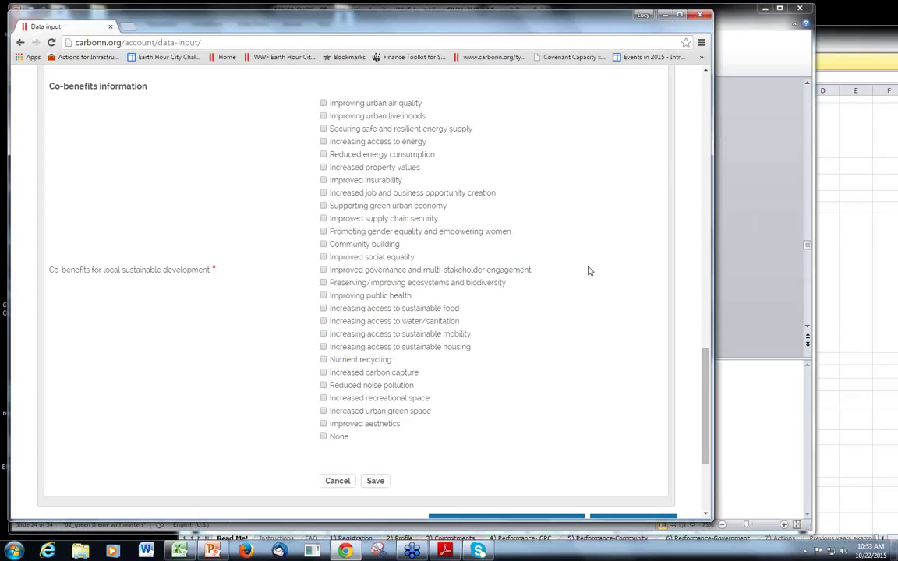
{"action": "scroll", "coordinate": [589, 270], "scroll_direction": "up", "scroll_amount": 3}
{"action": "scroll", "coordinate": [589, 270], "scroll_direction": "down", "scroll_amount": 3}
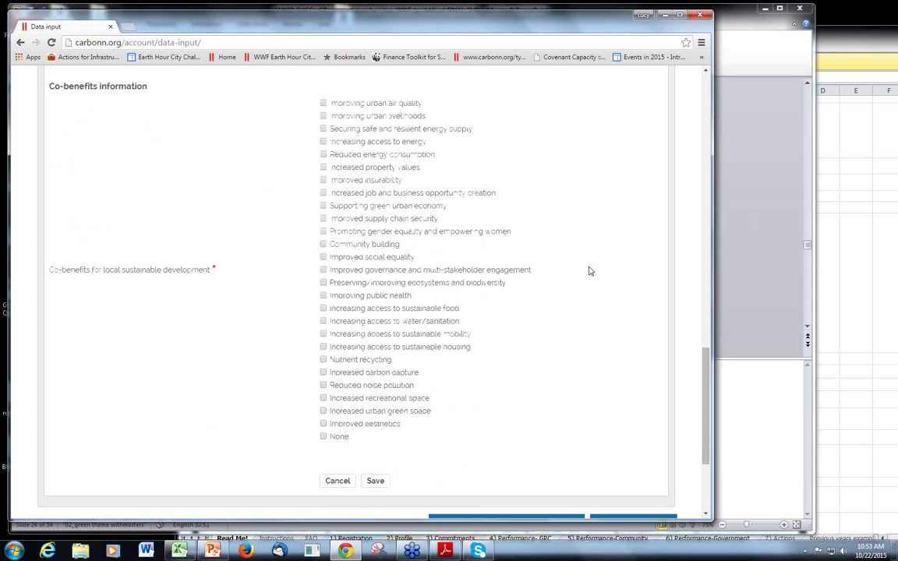
{"action": "scroll", "coordinate": [588, 271], "scroll_direction": "down", "scroll_amount": 2}
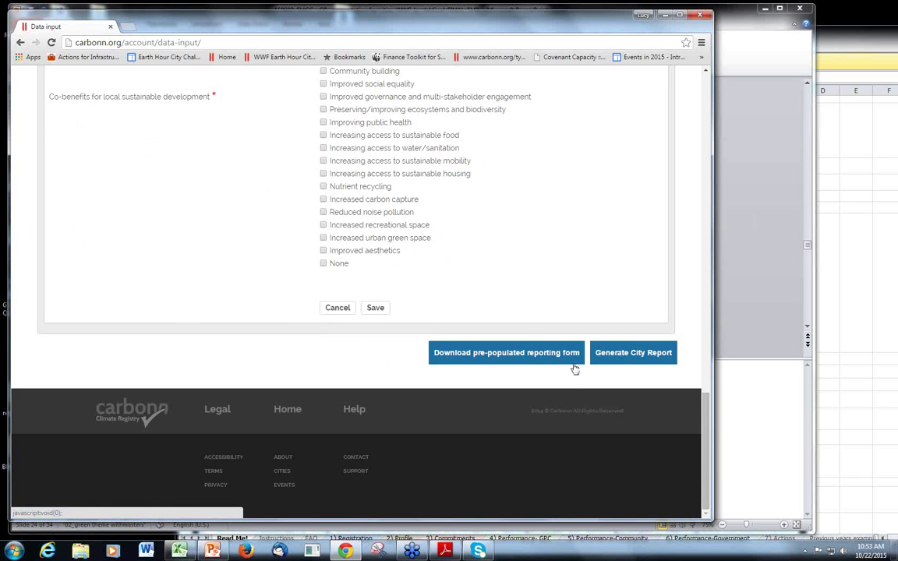
- Look over the city's reported commitments and its reported government emission inventories on the data input page
{"action": "scroll", "coordinate": [588, 256], "scroll_direction": "up", "scroll_amount": 10}
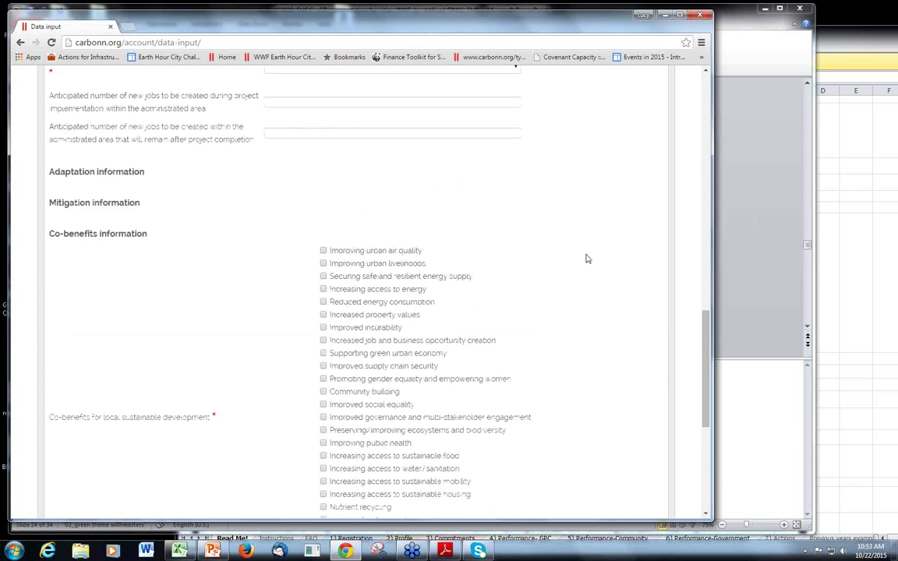
{"action": "scroll", "coordinate": [588, 259], "scroll_direction": "up", "scroll_amount": 5}
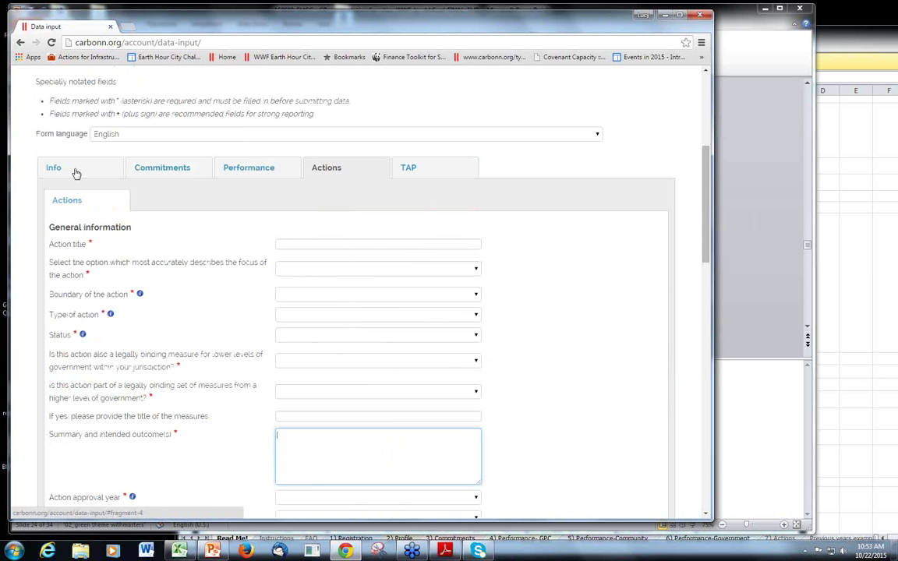
{"action": "left_click", "coordinate": [164, 166]}
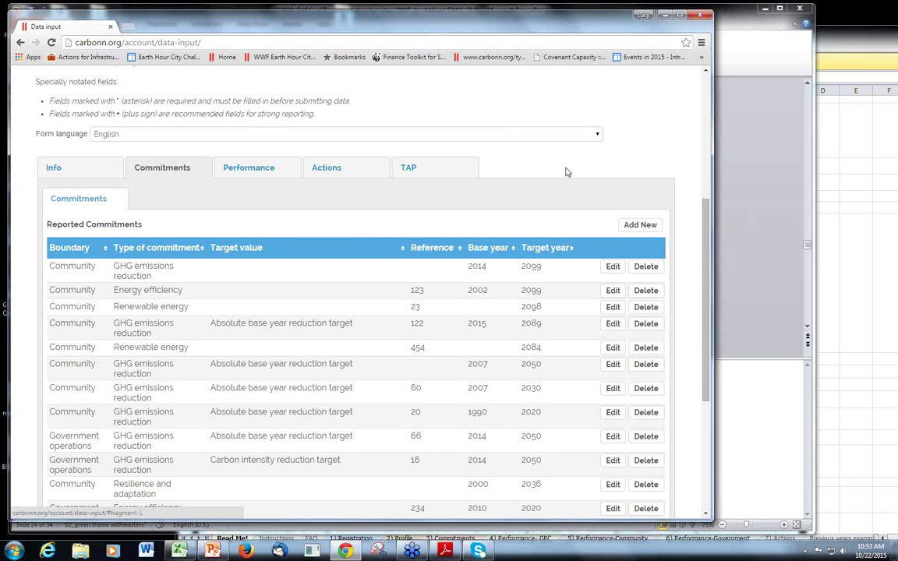
{"action": "scroll", "coordinate": [567, 172], "scroll_direction": "up", "scroll_amount": 3}
{"action": "key", "text": "Right"}
{"action": "scroll", "coordinate": [568, 255], "scroll_direction": "down", "scroll_amount": 1}
{"action": "scroll", "coordinate": [572, 243], "scroll_direction": "down", "scroll_amount": 2}
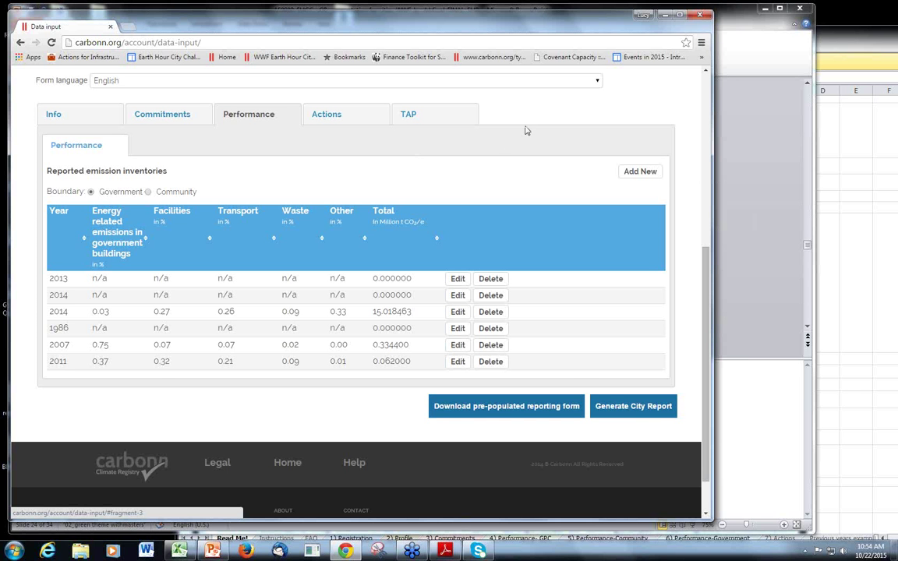
- Move the browser and PowerPoint windows aside and bring the cCR_reporting_sheet workbook in Excel fully into view
{"action": "left_click_drag", "start_coordinate": [411, 25], "coordinate": [396, 117]}
{"action": "left_click", "coordinate": [407, 14]}
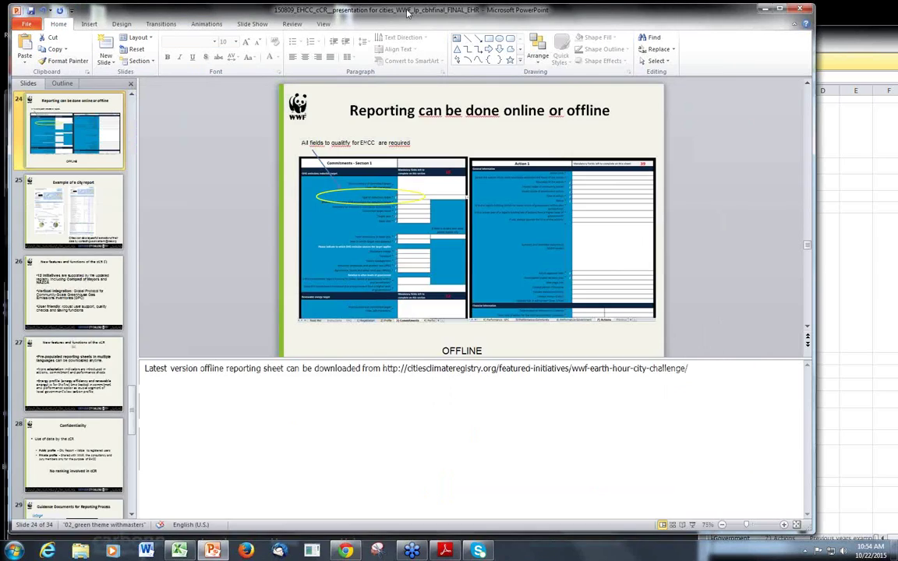
{"action": "left_click_drag", "start_coordinate": [407, 14], "coordinate": [428, 135]}
{"action": "left_click", "coordinate": [409, 24]}
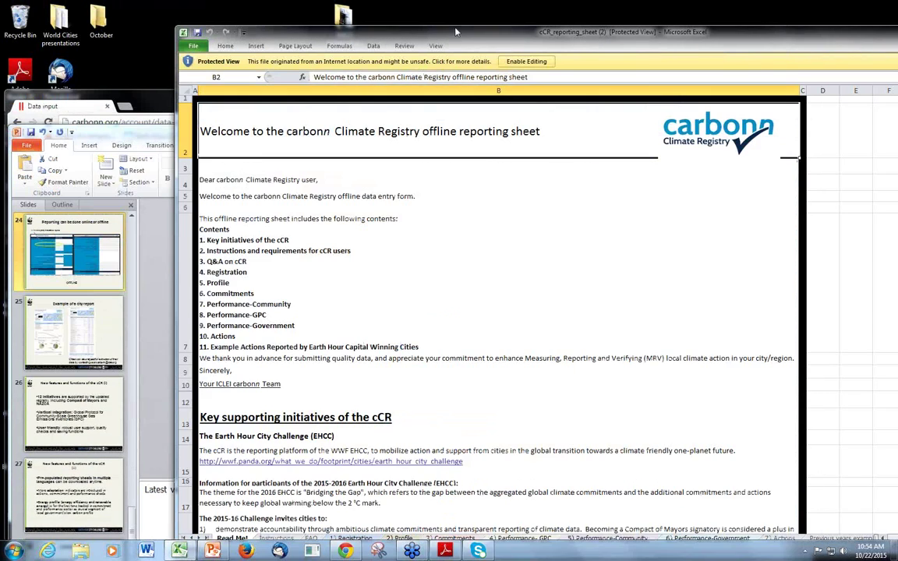
{"action": "left_click_drag", "start_coordinate": [380, 28], "coordinate": [288, 7]}
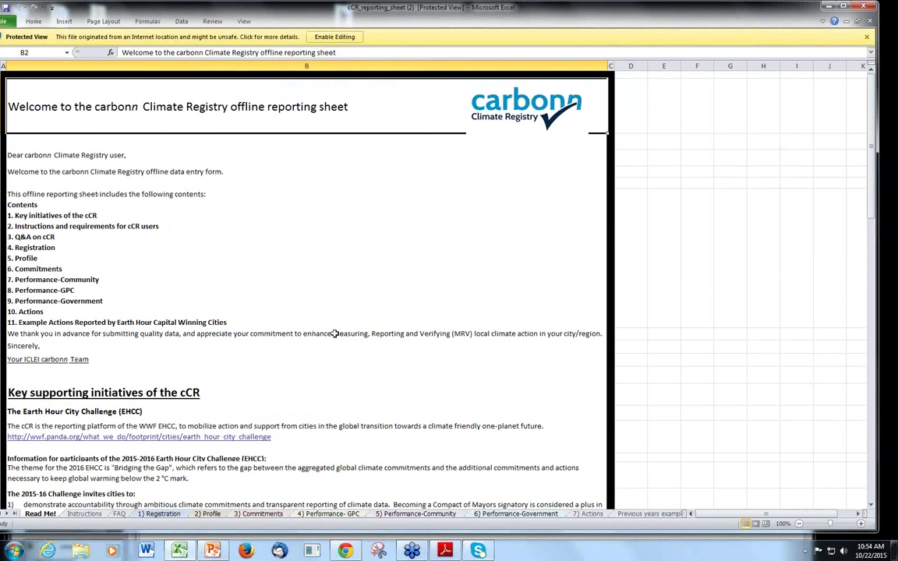
- Read through the Read Me! sheet's Earth Hour City Challenge information and the other supporting initiatives of the cCR
{"action": "scroll", "coordinate": [415, 292], "scroll_direction": "down", "scroll_amount": 8}
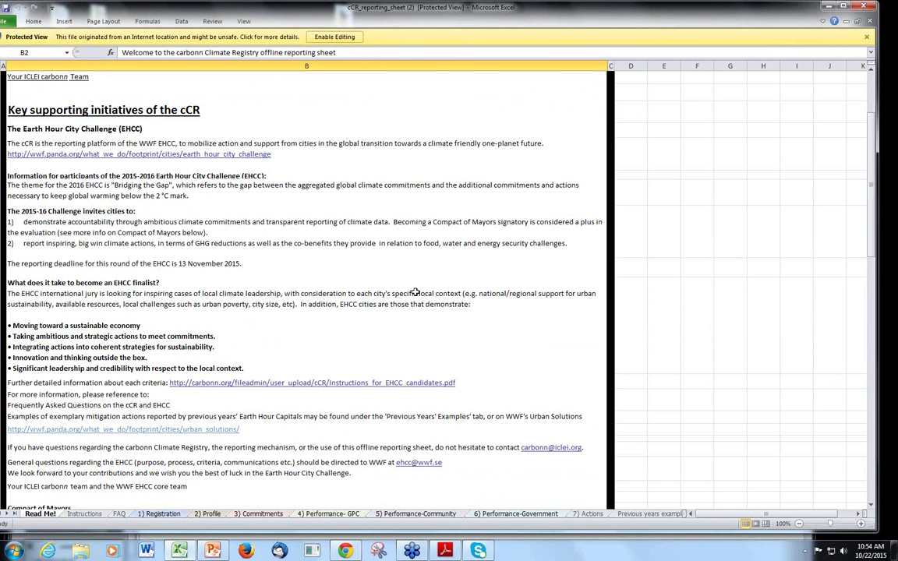
{"action": "scroll", "coordinate": [415, 292], "scroll_direction": "down", "scroll_amount": 1}
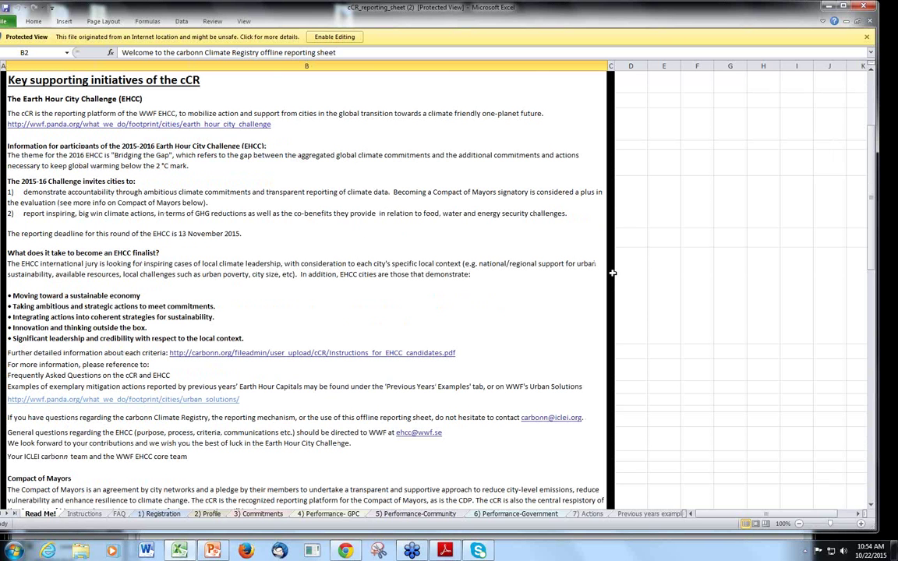
{"action": "scroll", "coordinate": [566, 357], "scroll_direction": "down", "scroll_amount": 10}
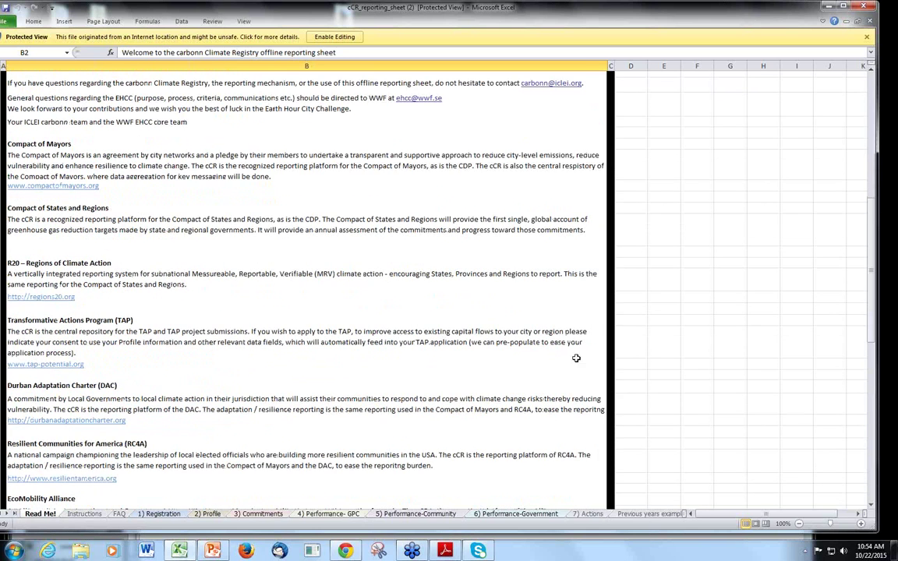
{"action": "scroll", "coordinate": [648, 325], "scroll_direction": "down", "scroll_amount": 7}
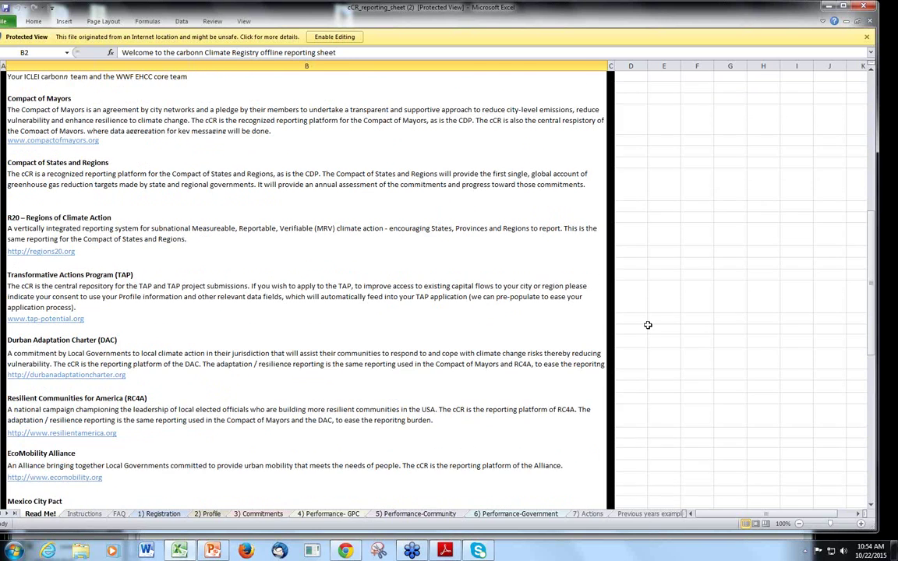
{"action": "scroll", "coordinate": [648, 325], "scroll_direction": "down", "scroll_amount": 3}
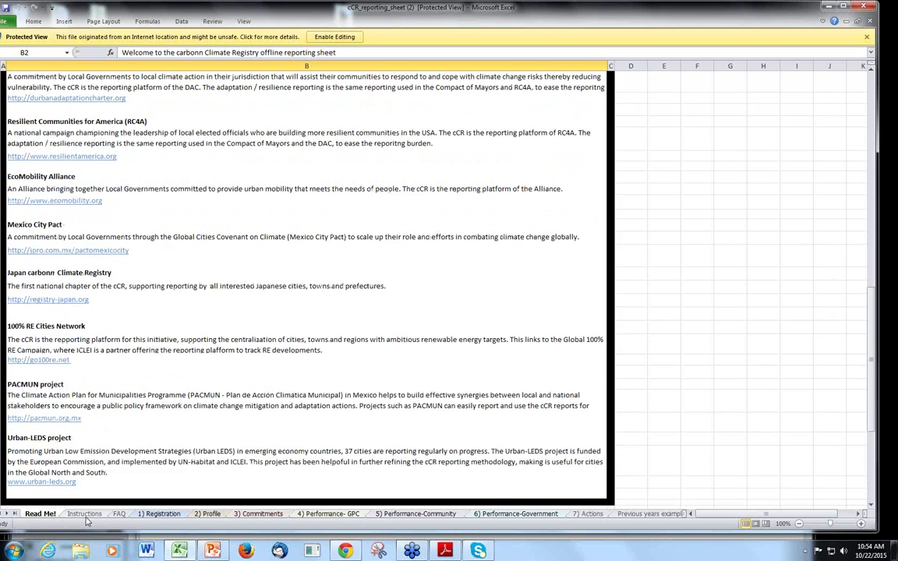
- Open the Instructions sheet and review its registration guidance, reporting requirements and the community versus government operation boundaries
{"action": "left_click", "coordinate": [84, 517]}
{"action": "left_click", "coordinate": [84, 515]}
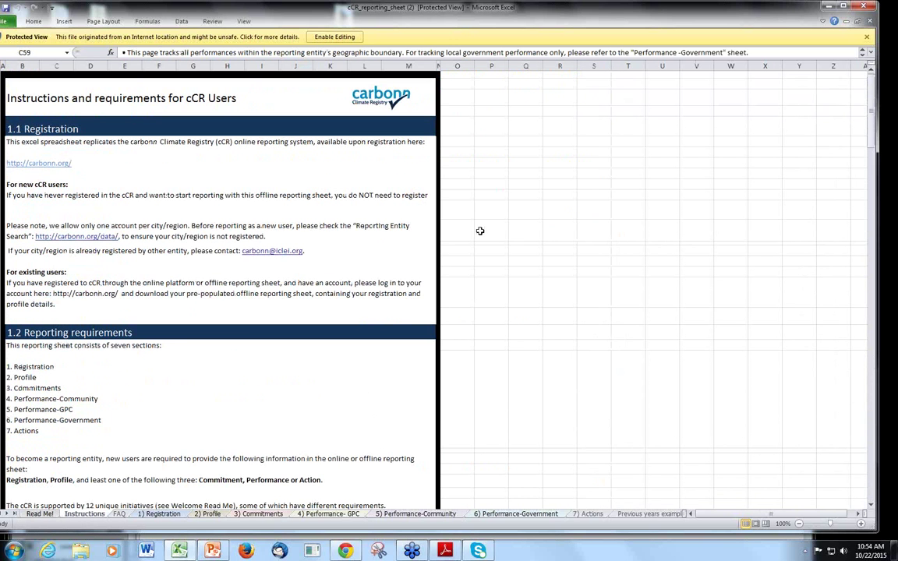
{"action": "scroll", "coordinate": [480, 230], "scroll_direction": "down", "scroll_amount": 6}
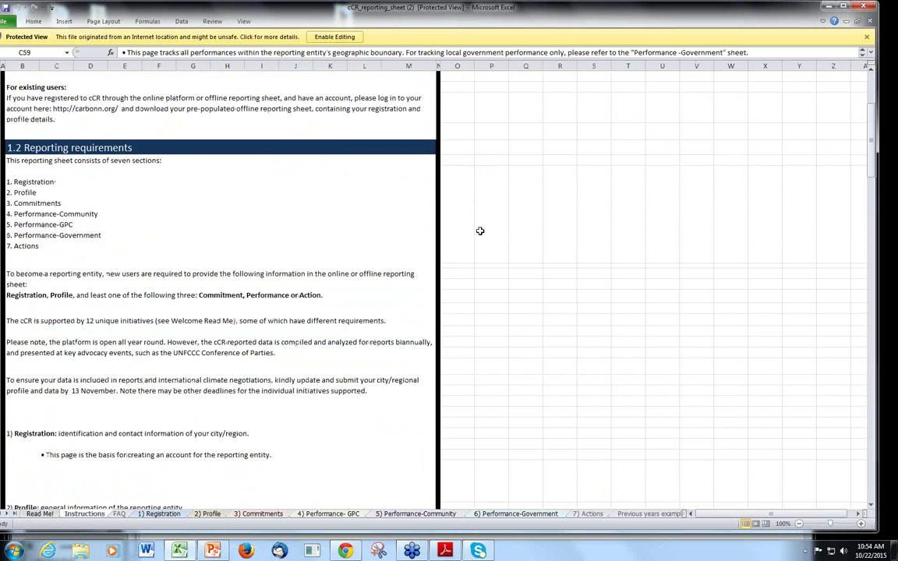
{"action": "scroll", "coordinate": [481, 230], "scroll_direction": "down", "scroll_amount": 2}
{"action": "scroll", "coordinate": [480, 231], "scroll_direction": "down", "scroll_amount": 2}
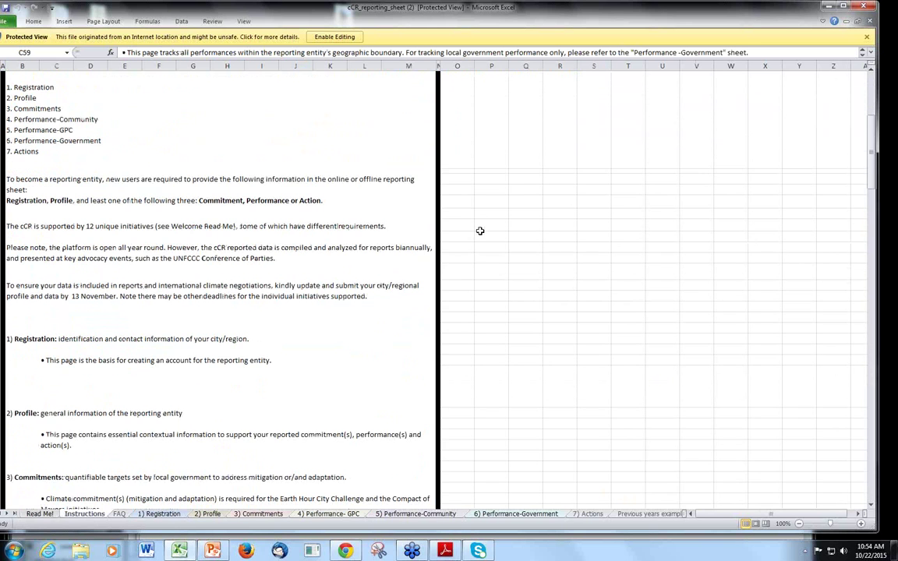
{"action": "scroll", "coordinate": [480, 231], "scroll_direction": "down", "scroll_amount": 11}
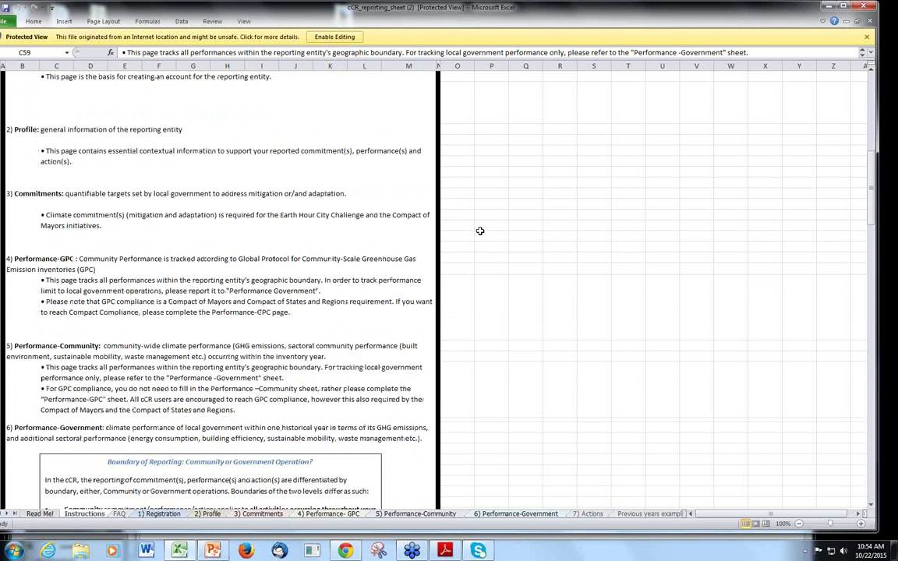
{"action": "scroll", "coordinate": [283, 315], "scroll_direction": "down", "scroll_amount": 4}
{"action": "scroll", "coordinate": [492, 266], "scroll_direction": "up", "scroll_amount": 4}
{"action": "scroll", "coordinate": [492, 266], "scroll_direction": "up", "scroll_amount": 1}
{"action": "scroll", "coordinate": [492, 284], "scroll_direction": "down", "scroll_amount": 5}
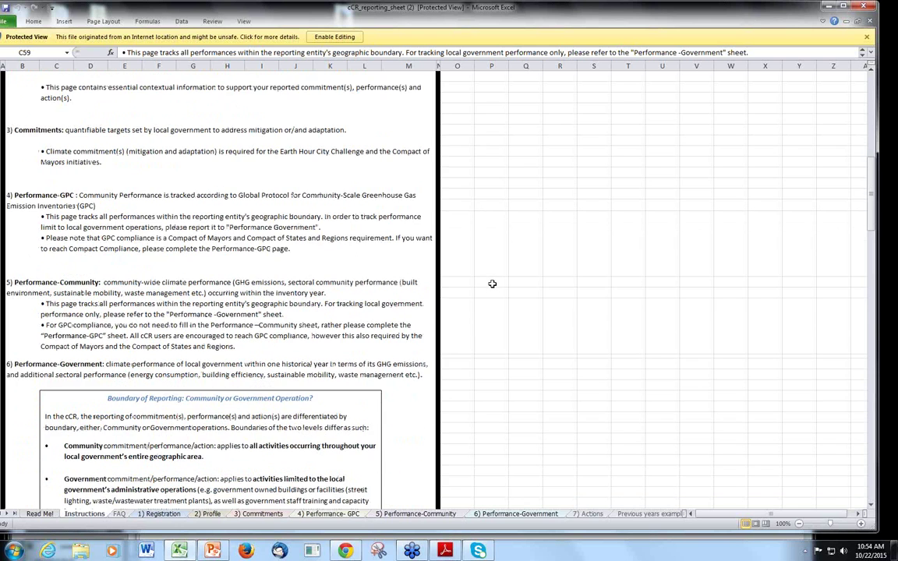
{"action": "scroll", "coordinate": [492, 284], "scroll_direction": "down", "scroll_amount": 9}
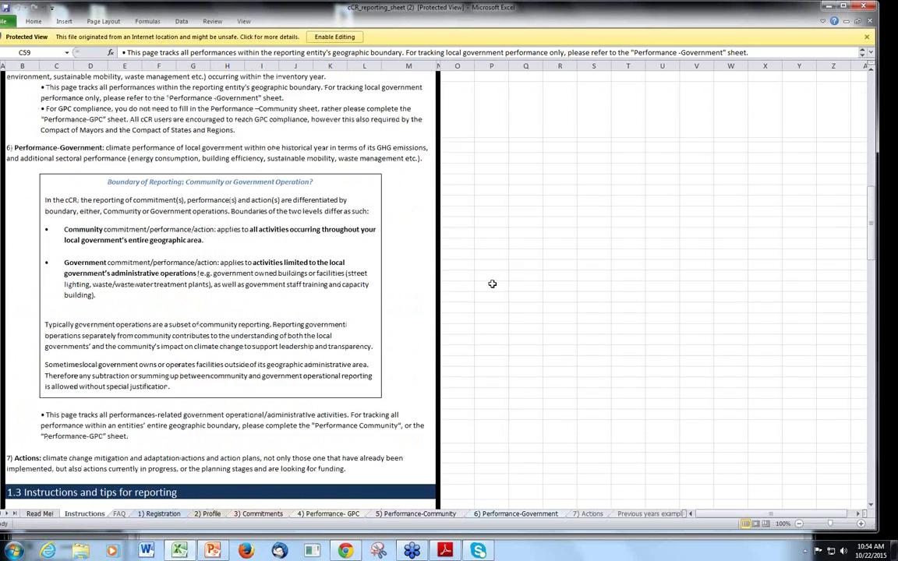
- Review section 1.3 on reporting tips, covering mandatory fields, annotation answers, alerts, sheet submission and supporting documents
{"action": "scroll", "coordinate": [492, 284], "scroll_direction": "down", "scroll_amount": 7}
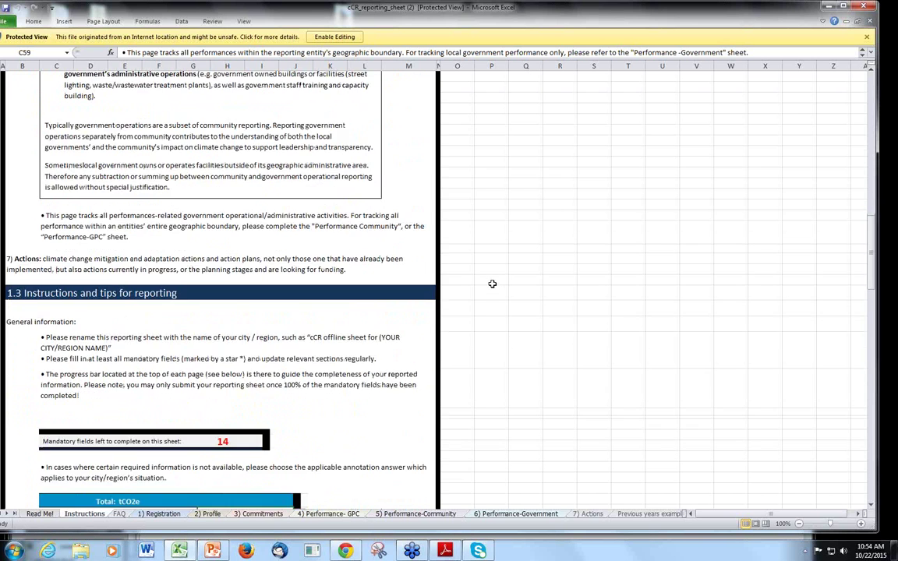
{"action": "scroll", "coordinate": [492, 283], "scroll_direction": "down", "scroll_amount": 5}
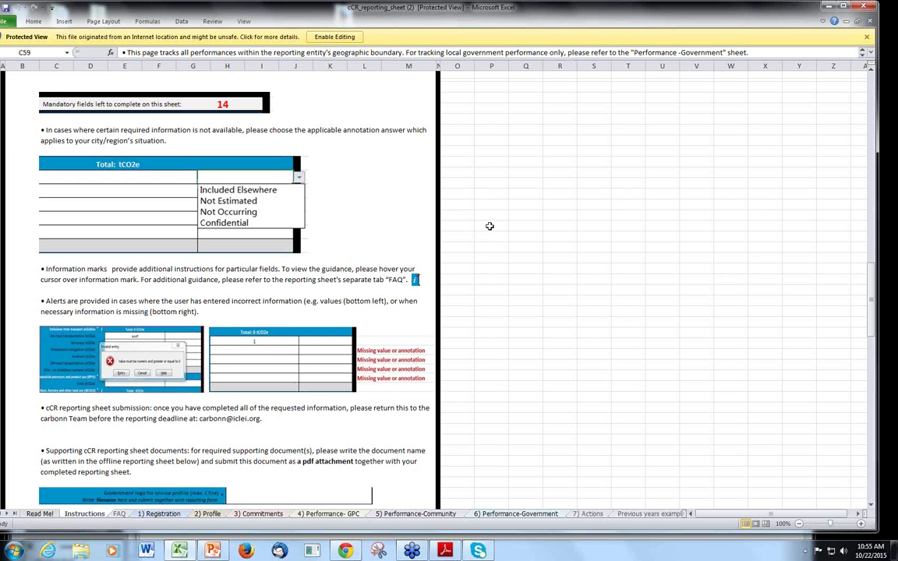
{"action": "scroll", "coordinate": [487, 225], "scroll_direction": "down", "scroll_amount": 3}
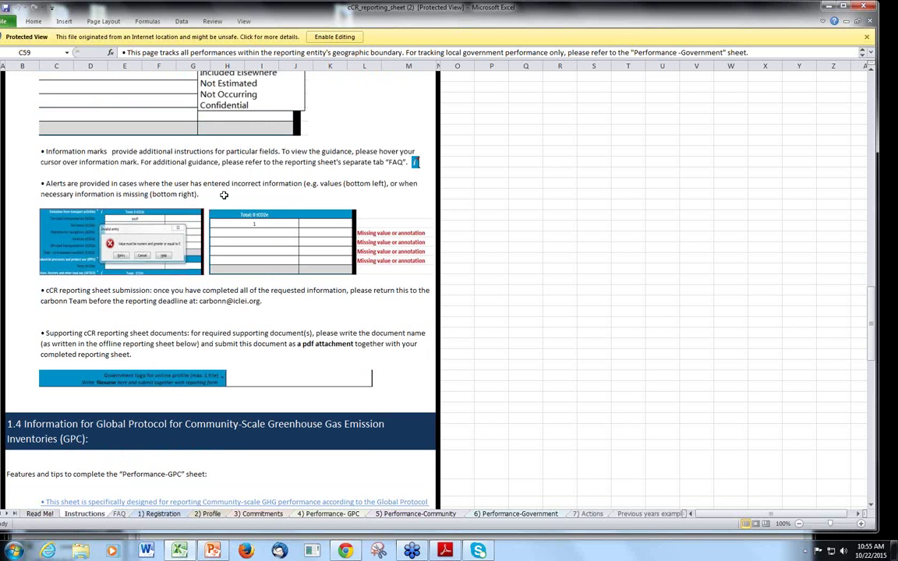
{"action": "scroll", "coordinate": [345, 303], "scroll_direction": "down", "scroll_amount": 2}
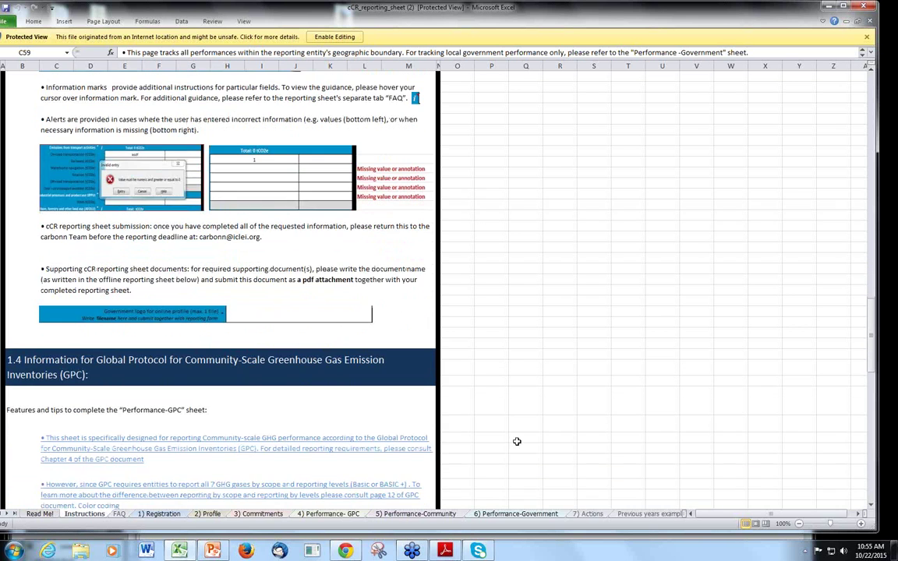
- Review section 1.4 on completing the Performance-GPC sheet, including the inventory steps, notation keys and subsector status bar
{"action": "scroll", "coordinate": [517, 442], "scroll_direction": "down", "scroll_amount": 3}
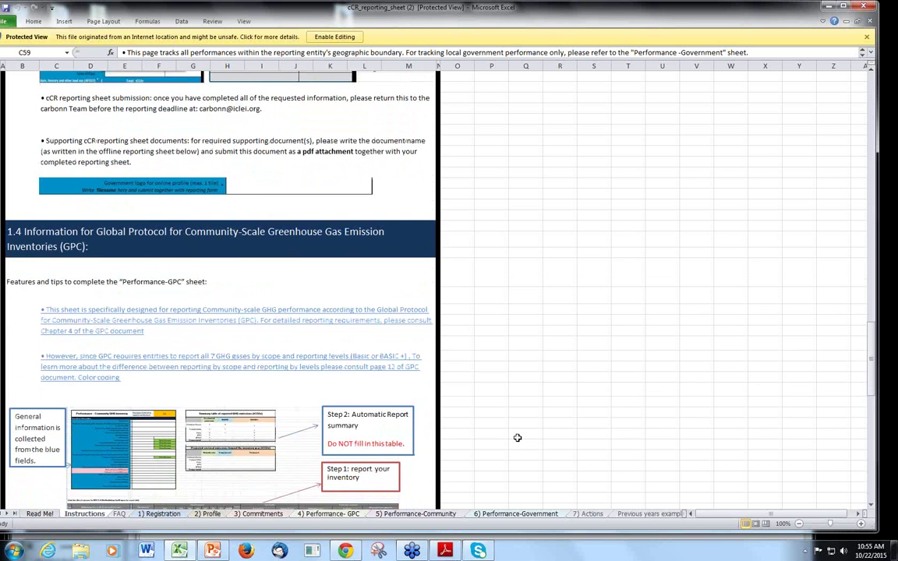
{"action": "scroll", "coordinate": [499, 295], "scroll_direction": "down", "scroll_amount": 3}
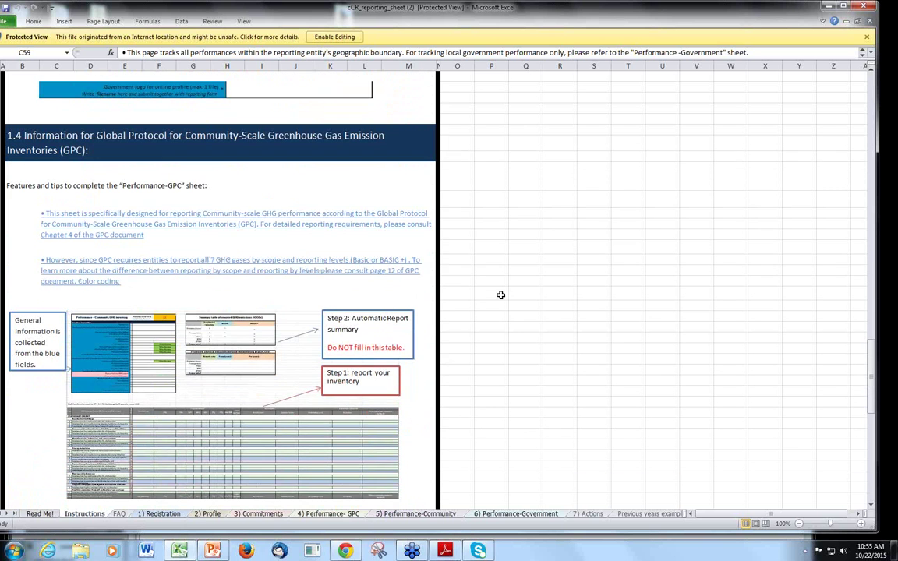
{"action": "scroll", "coordinate": [501, 295], "scroll_direction": "down", "scroll_amount": 1}
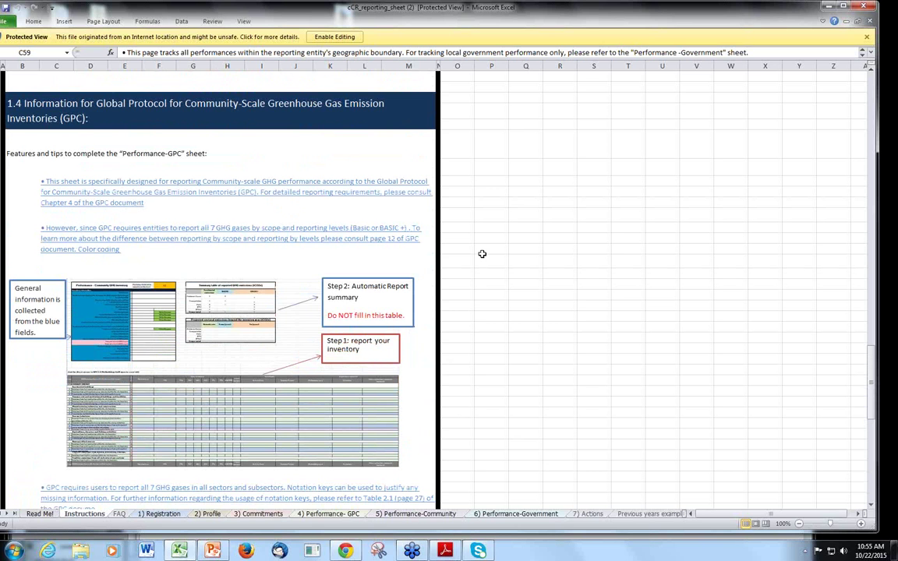
{"action": "scroll", "coordinate": [482, 254], "scroll_direction": "down", "scroll_amount": 1}
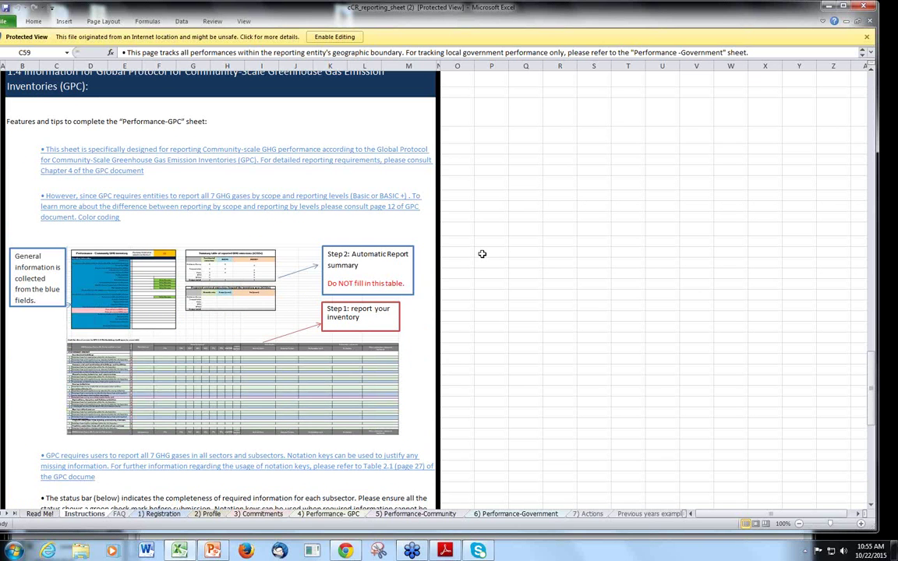
{"action": "scroll", "coordinate": [482, 254], "scroll_direction": "down", "scroll_amount": 2}
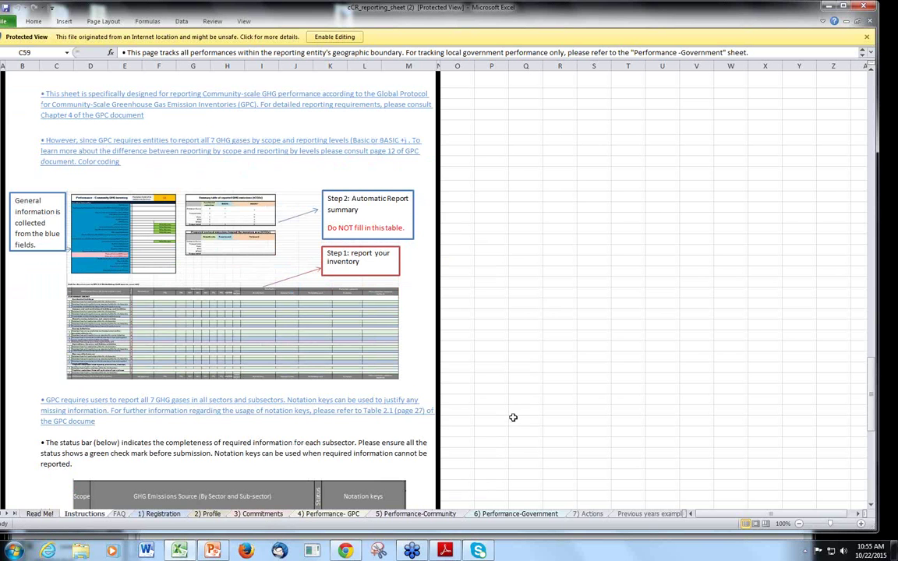
{"action": "scroll", "coordinate": [513, 418], "scroll_direction": "down", "scroll_amount": 3}
{"action": "scroll", "coordinate": [513, 418], "scroll_direction": "down", "scroll_amount": 1}
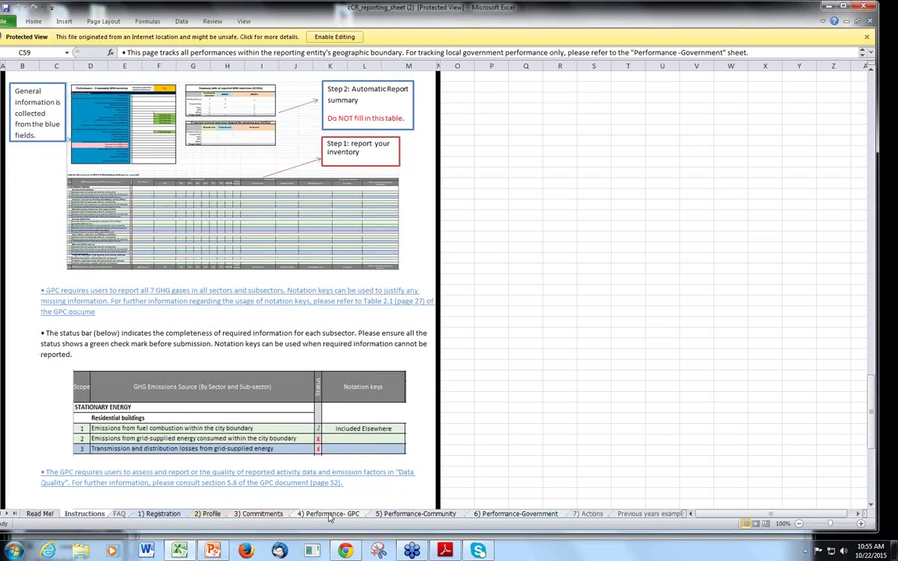
- Open the Performance-GPC sheet and review its inventory information, summary tables, and stationary energy and transportation emission sources
{"action": "left_click", "coordinate": [329, 515]}
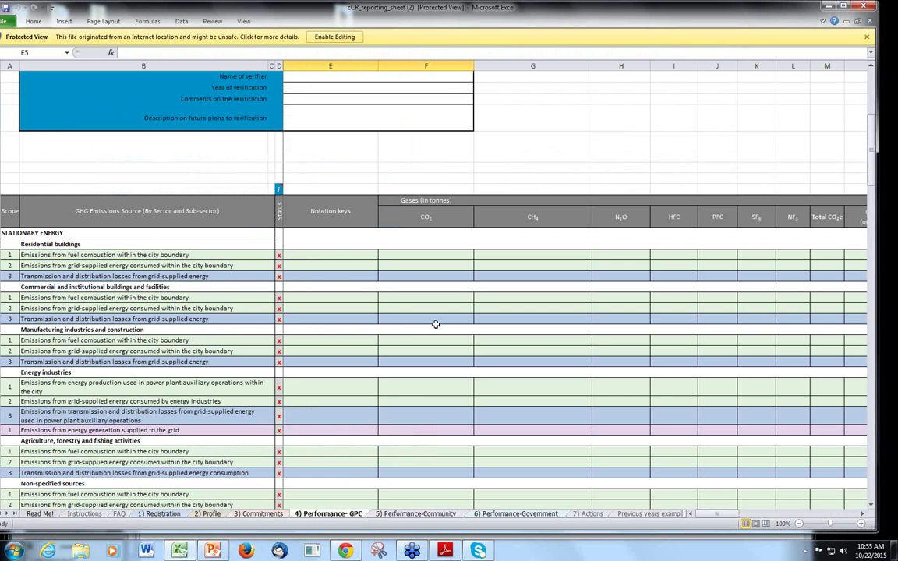
{"action": "scroll", "coordinate": [431, 341], "scroll_direction": "up", "scroll_amount": 3}
{"action": "scroll", "coordinate": [430, 342], "scroll_direction": "up", "scroll_amount": 7}
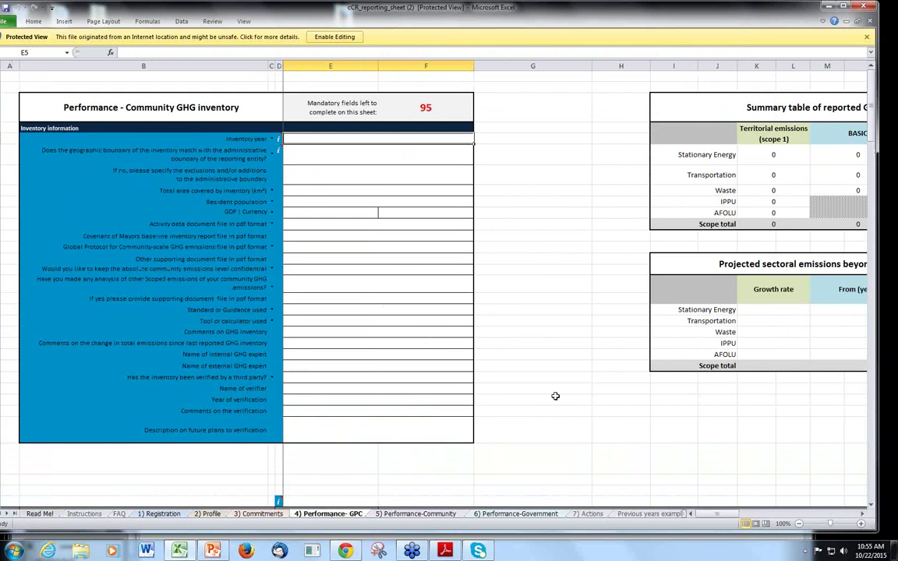
{"action": "scroll", "coordinate": [556, 396], "scroll_direction": "down", "scroll_amount": 5}
{"action": "scroll", "coordinate": [556, 397], "scroll_direction": "down", "scroll_amount": 10}
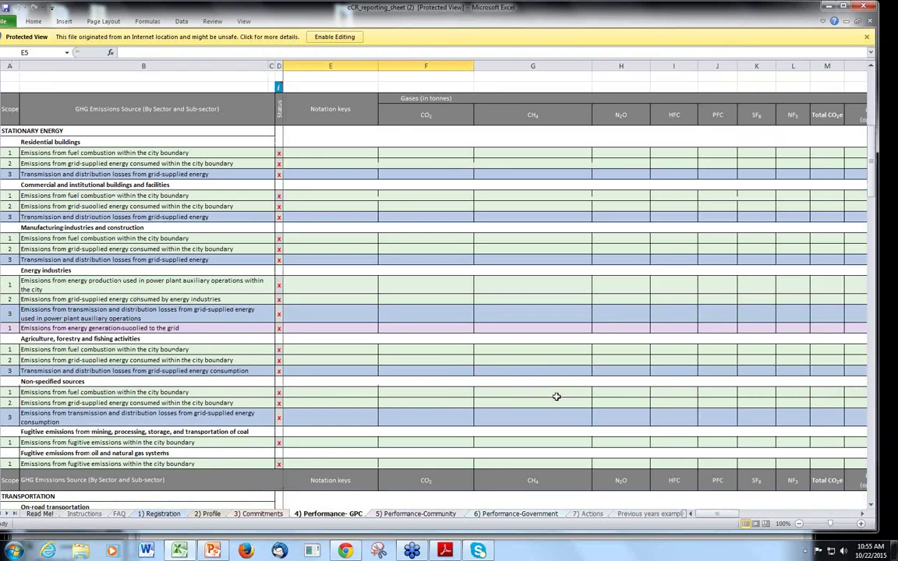
{"action": "scroll", "coordinate": [556, 397], "scroll_direction": "down", "scroll_amount": 6}
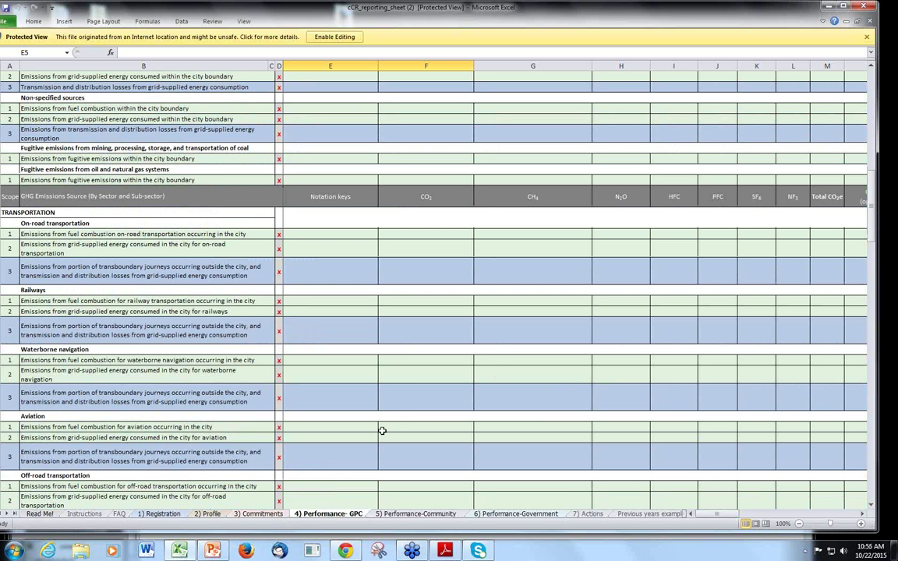
{"action": "scroll", "coordinate": [416, 422], "scroll_direction": "up", "scroll_amount": 9}
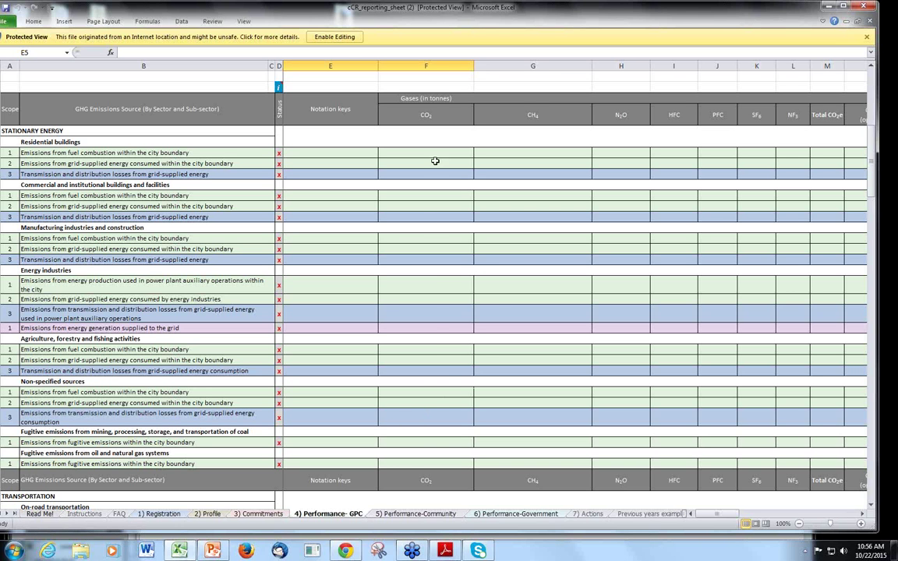
- Open the Commitments sheet and review the fields for the GHG reduction, renewable energy, energy efficiency and adaptation or resilience targets
{"action": "left_click", "coordinate": [257, 515]}
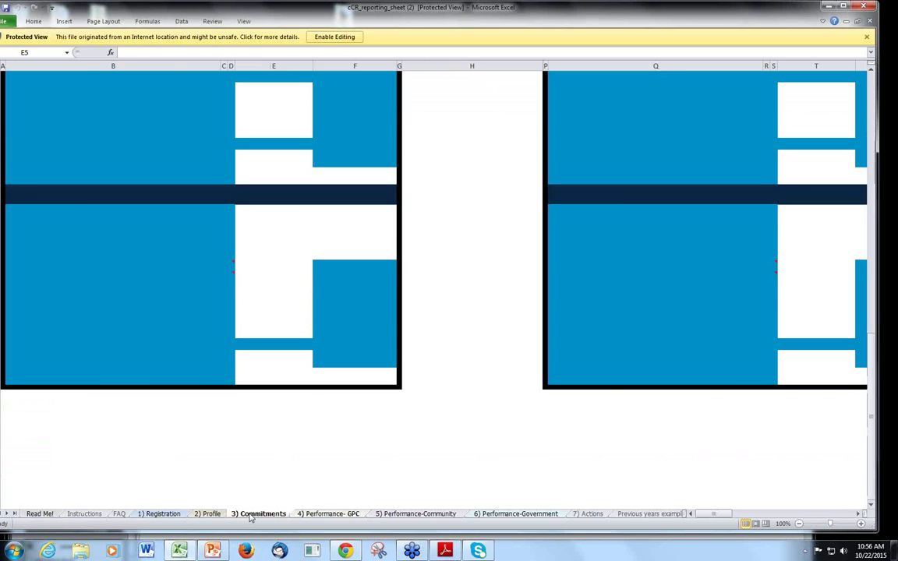
{"action": "scroll", "coordinate": [468, 287], "scroll_direction": "up", "scroll_amount": 20}
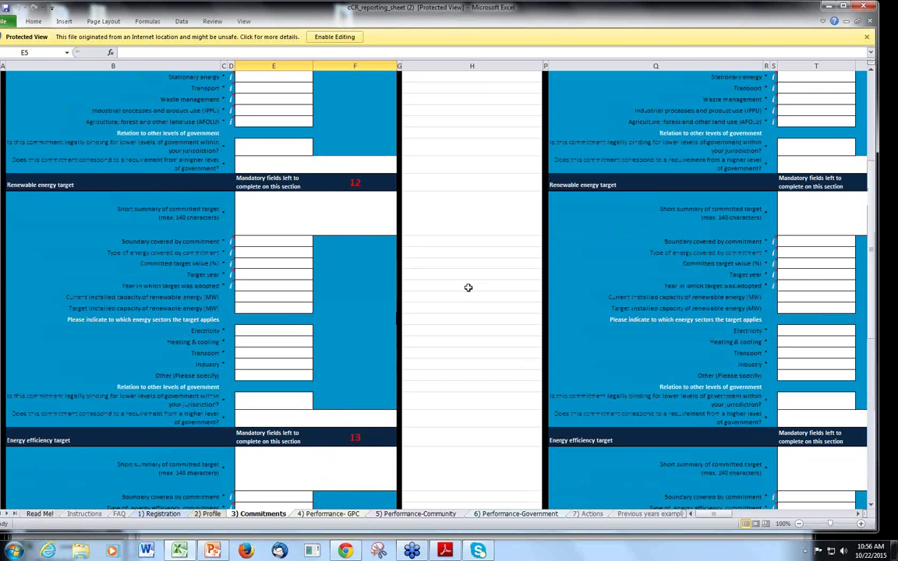
{"action": "scroll", "coordinate": [468, 288], "scroll_direction": "up", "scroll_amount": 3}
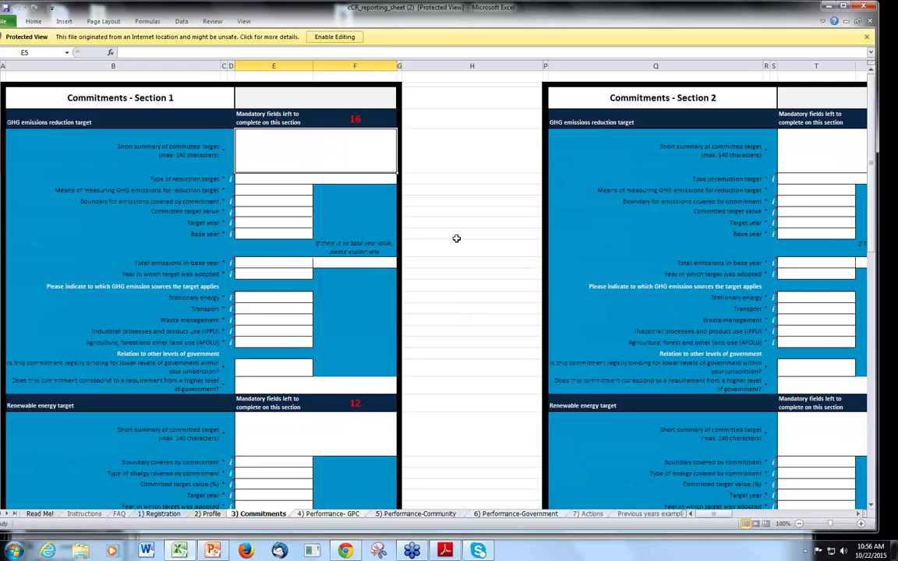
{"action": "scroll", "coordinate": [456, 237], "scroll_direction": "down", "scroll_amount": 5}
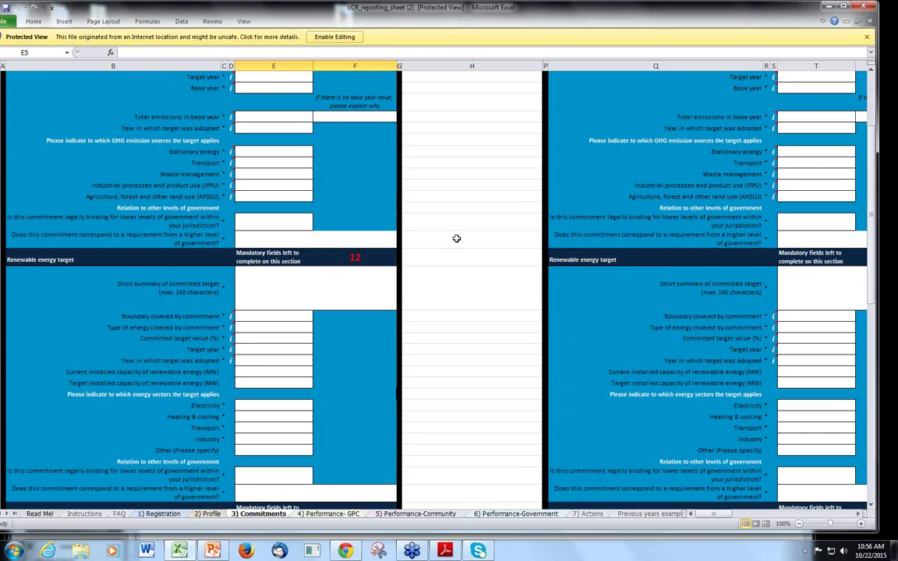
{"action": "scroll", "coordinate": [456, 238], "scroll_direction": "down", "scroll_amount": 2}
{"action": "scroll", "coordinate": [456, 238], "scroll_direction": "down", "scroll_amount": 9}
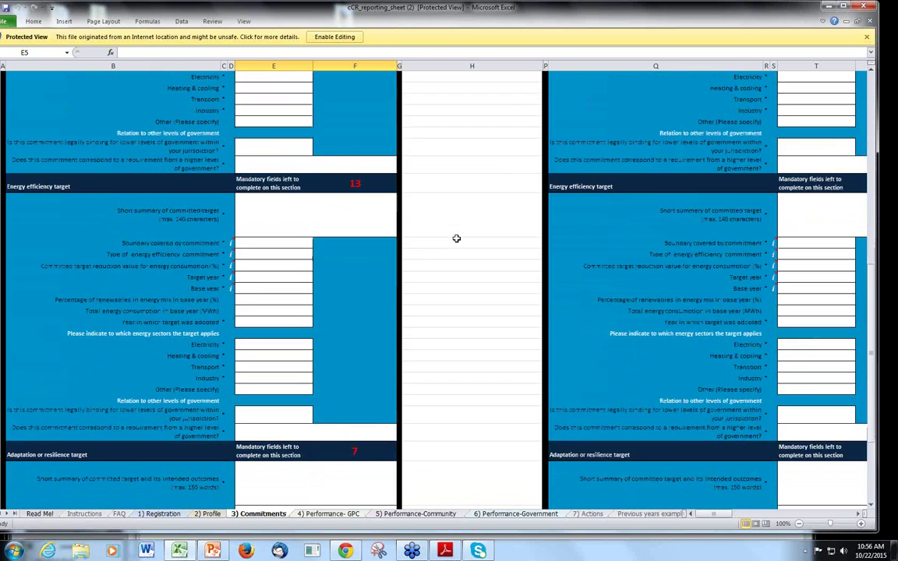
{"action": "scroll", "coordinate": [456, 238], "scroll_direction": "down", "scroll_amount": 5}
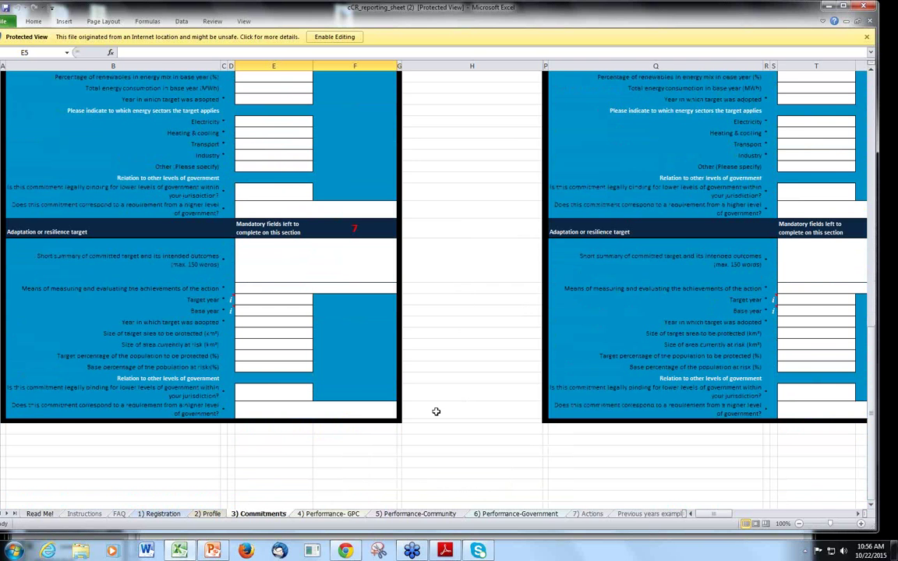
- Open the Performance-Community sheet and look over its community information and GHG emissions fields by sector
{"action": "left_click", "coordinate": [421, 514]}
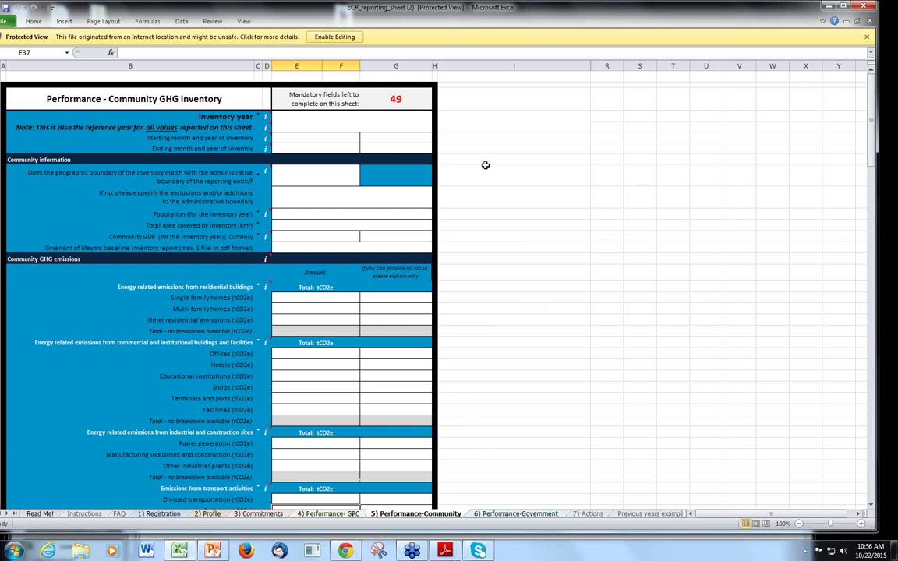
{"action": "scroll", "coordinate": [485, 165], "scroll_direction": "down", "scroll_amount": 4}
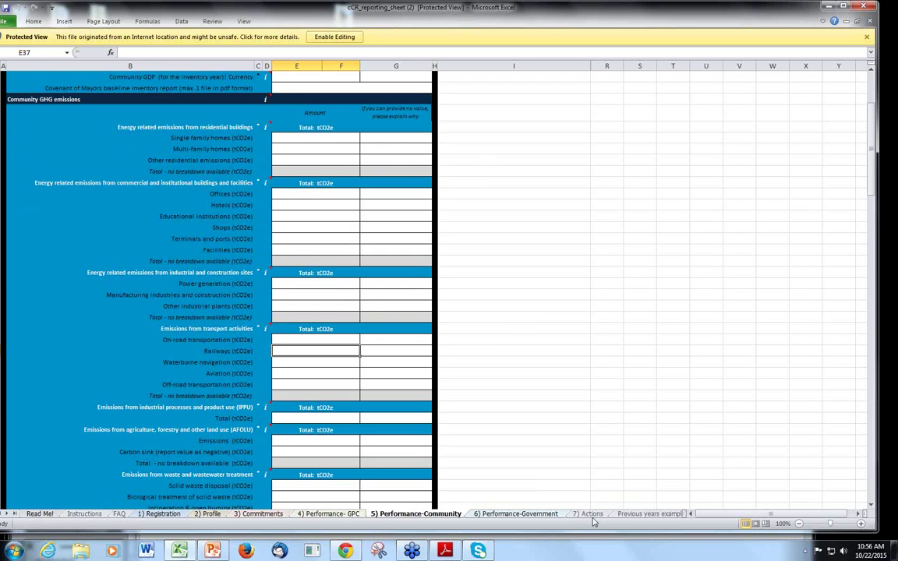
- Open the Actions sheet and review Action 1's general, financial, job creation, adaptation, mitigation and co-benefits fields
{"action": "left_click", "coordinate": [590, 515]}
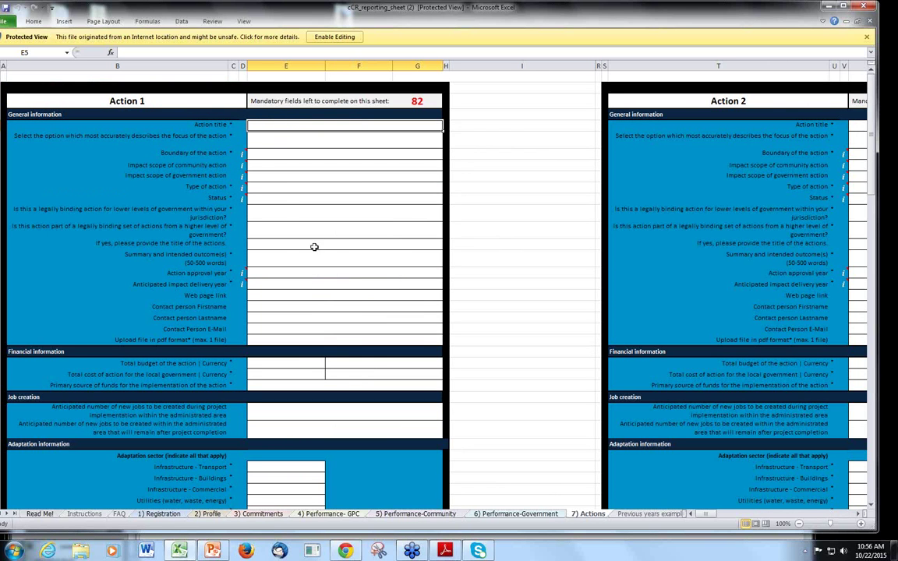
{"action": "mouse_move", "coordinate": [244, 149]}
{"action": "scroll", "coordinate": [504, 256], "scroll_direction": "down", "scroll_amount": 5}
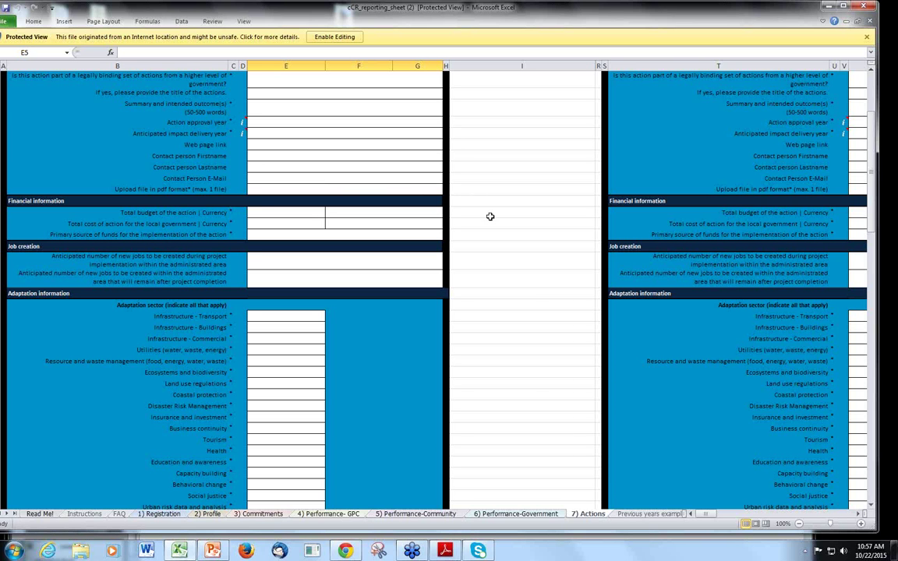
{"action": "scroll", "coordinate": [490, 216], "scroll_direction": "down", "scroll_amount": 4}
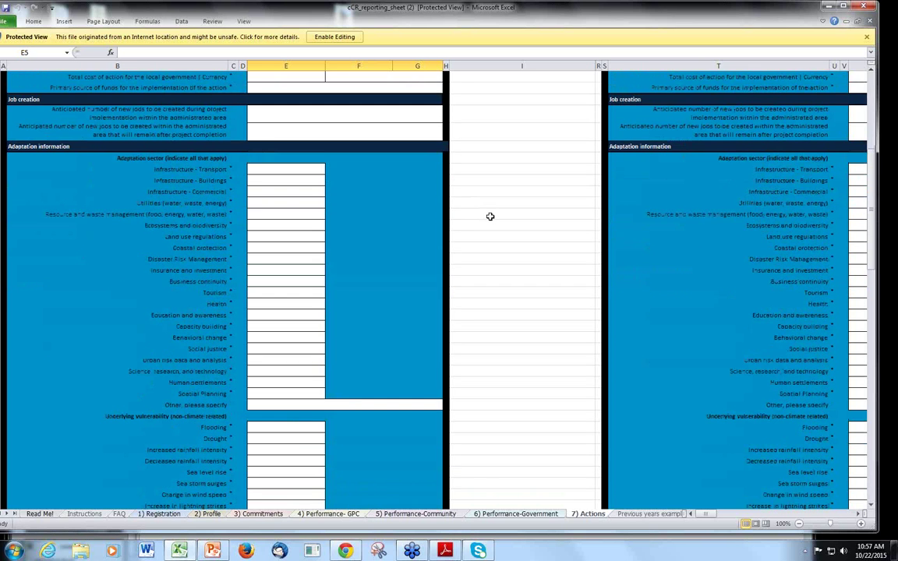
{"action": "scroll", "coordinate": [490, 216], "scroll_direction": "down", "scroll_amount": 1}
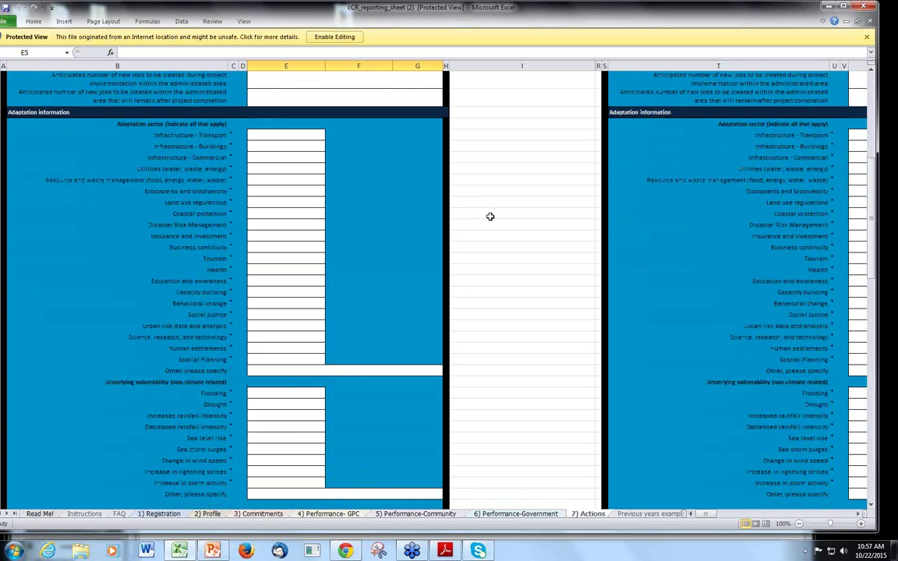
{"action": "scroll", "coordinate": [489, 216], "scroll_direction": "down", "scroll_amount": 9}
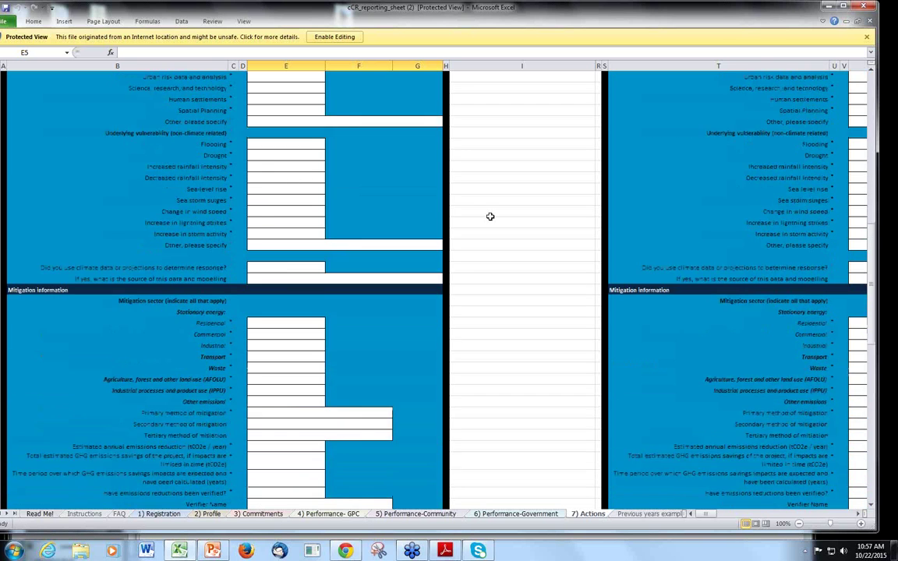
{"action": "scroll", "coordinate": [490, 216], "scroll_direction": "down", "scroll_amount": 3}
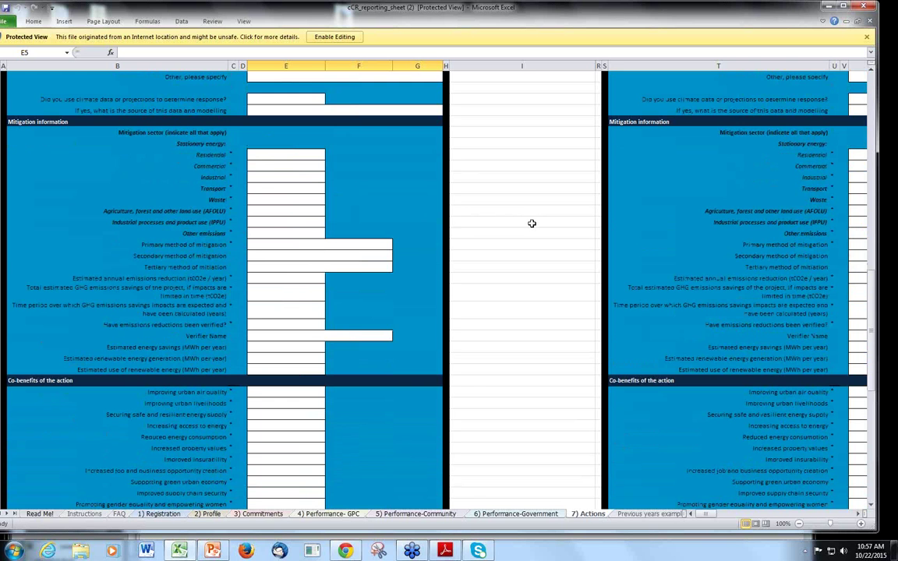
{"action": "scroll", "coordinate": [532, 224], "scroll_direction": "down", "scroll_amount": 3}
{"action": "scroll", "coordinate": [531, 224], "scroll_direction": "down", "scroll_amount": 4}
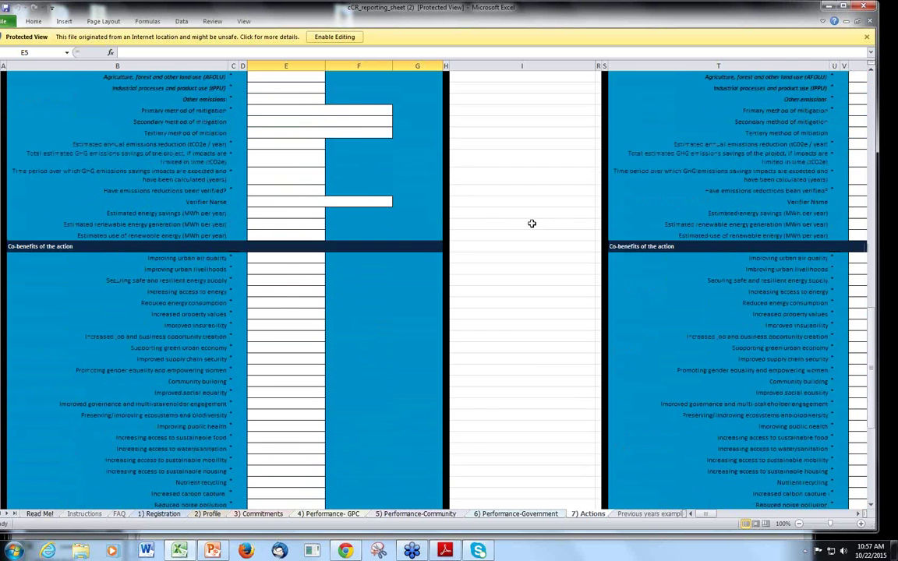